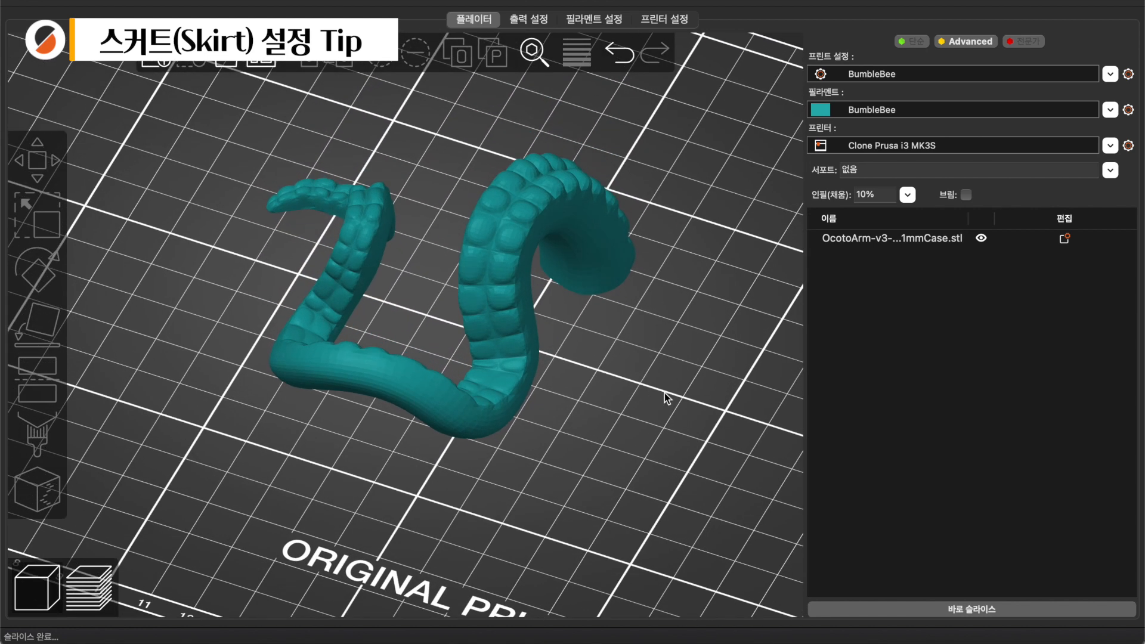
Slice the octopus arm model, set the minimum number of skirt loops to 1 and return to the sliced preview.
left_click(948, 609)
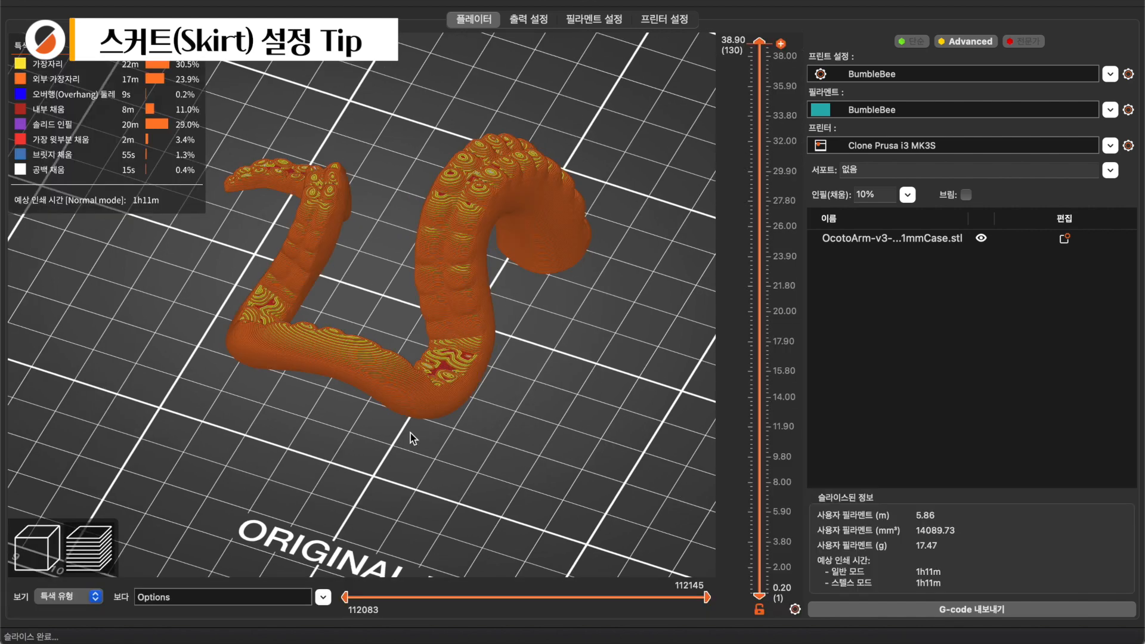
left_click_drag(412, 435, 408, 408)
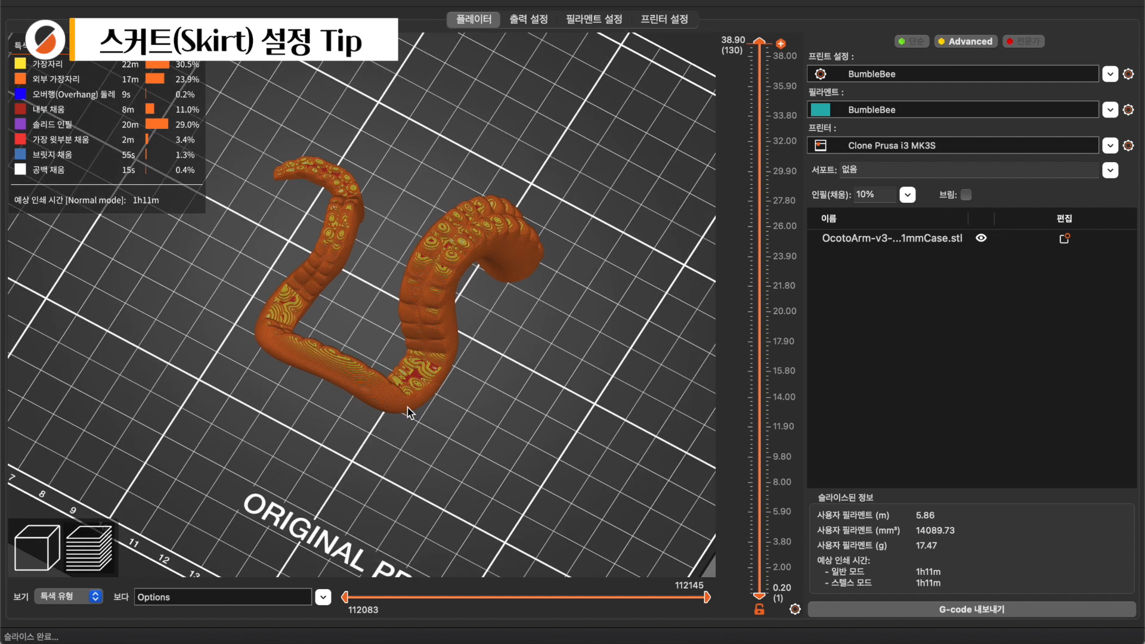
left_click(539, 23)
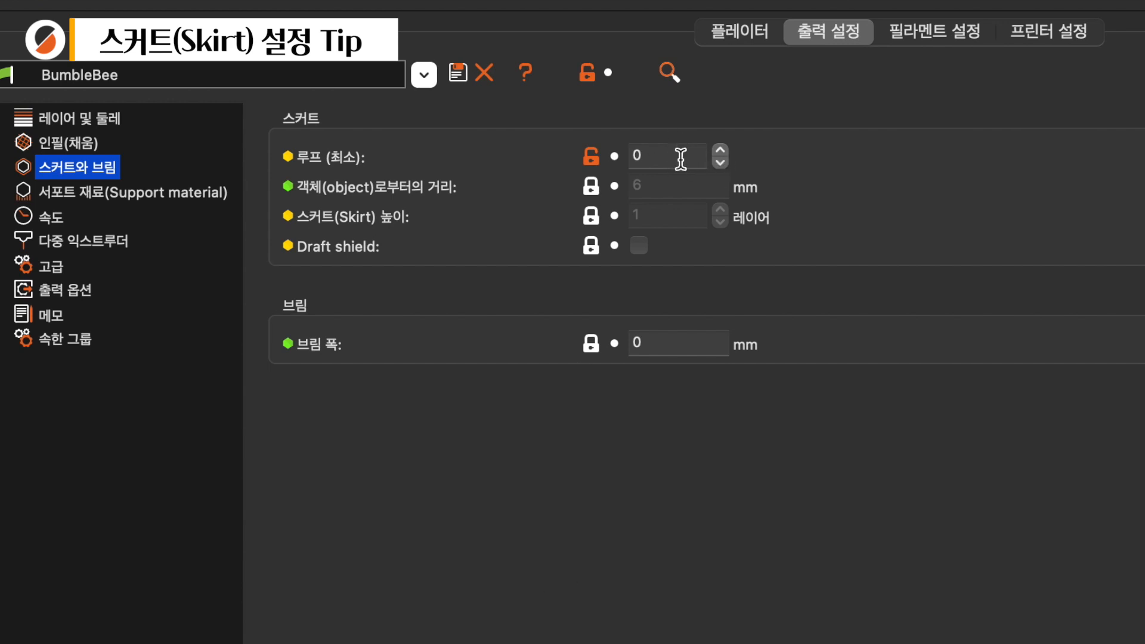
mouse_move(681, 159)
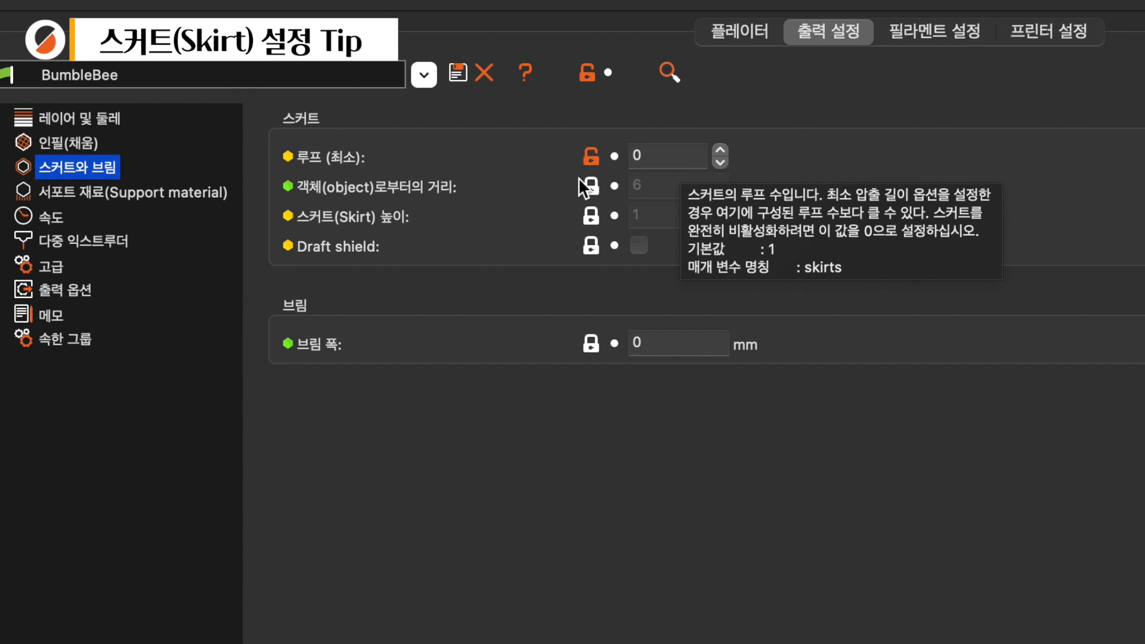
left_click(717, 149)
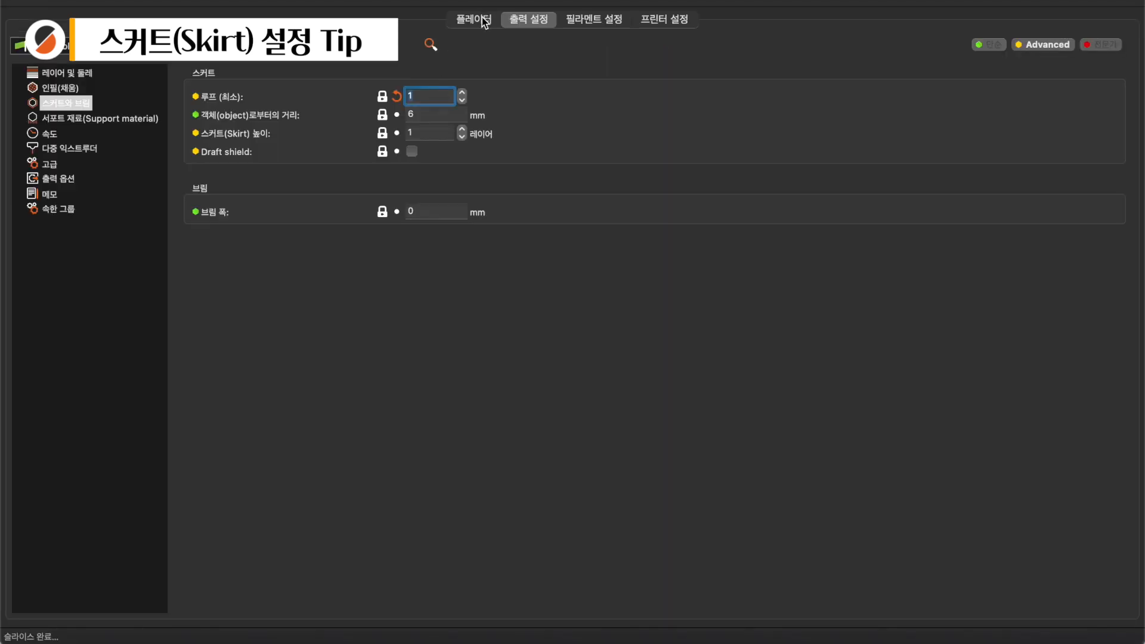
left_click(485, 22)
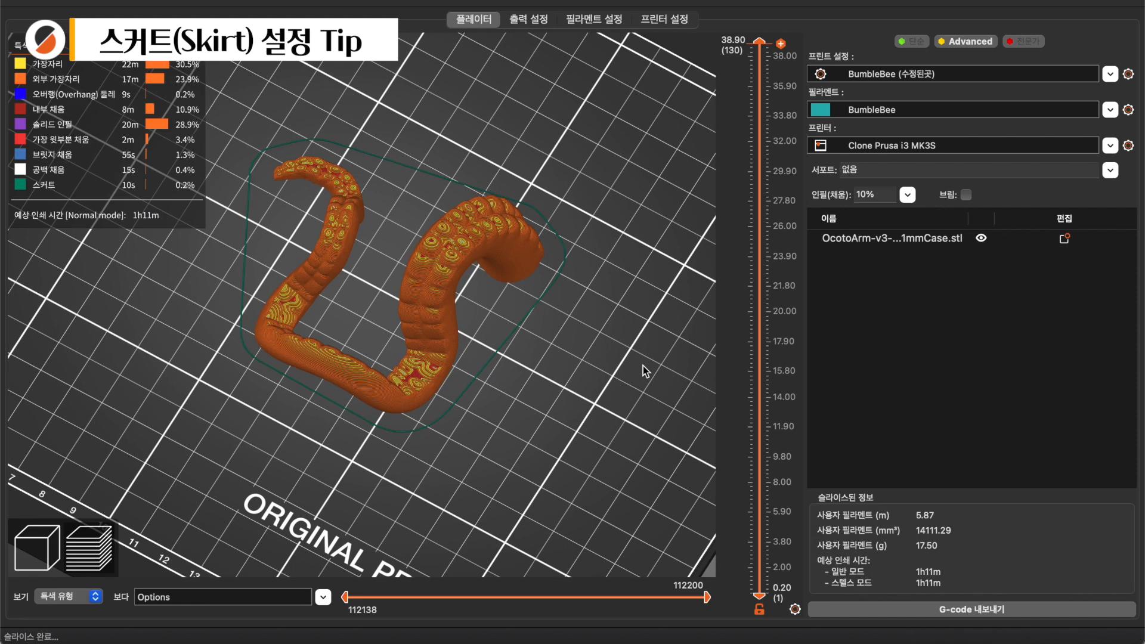
Examine the skirt loop around the model at the first layer of the sliced preview.
left_click_drag(643, 365, 654, 357)
scroll(654, 357, "up", 7)
middle_click_drag(654, 358, 544, 223)
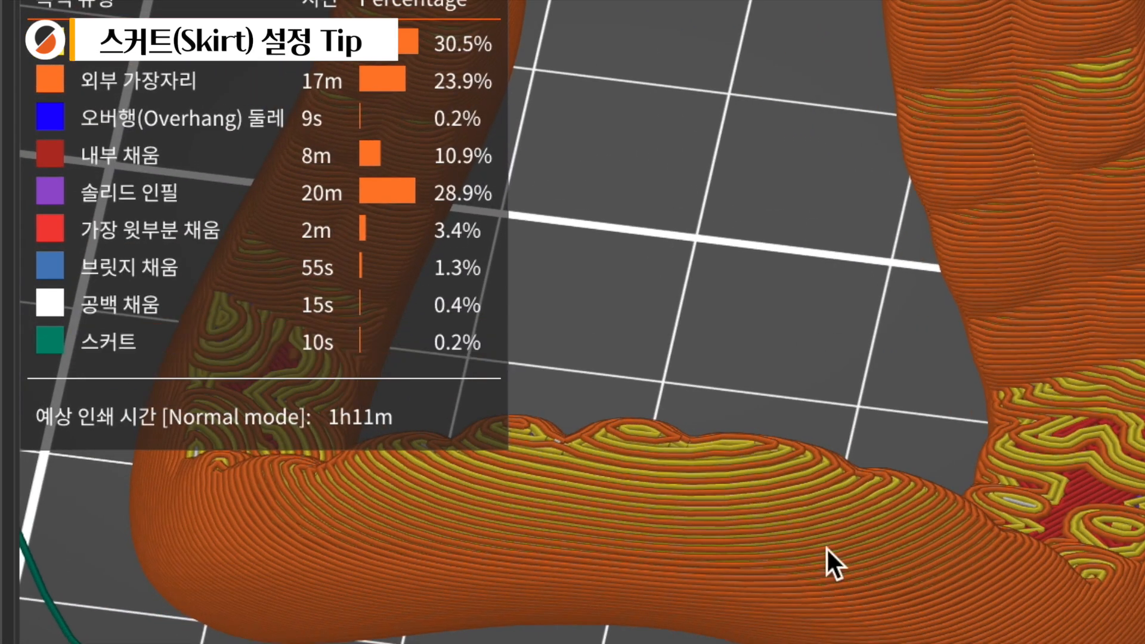
left_click_drag(573, 614, 620, 639)
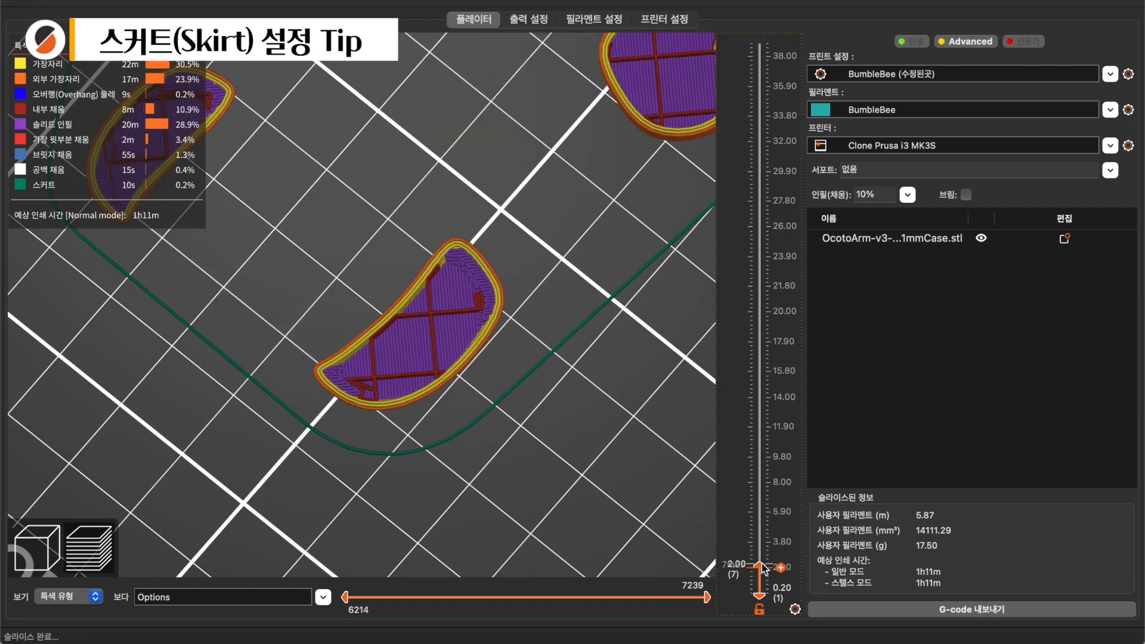
left_click_drag(761, 566, 761, 635)
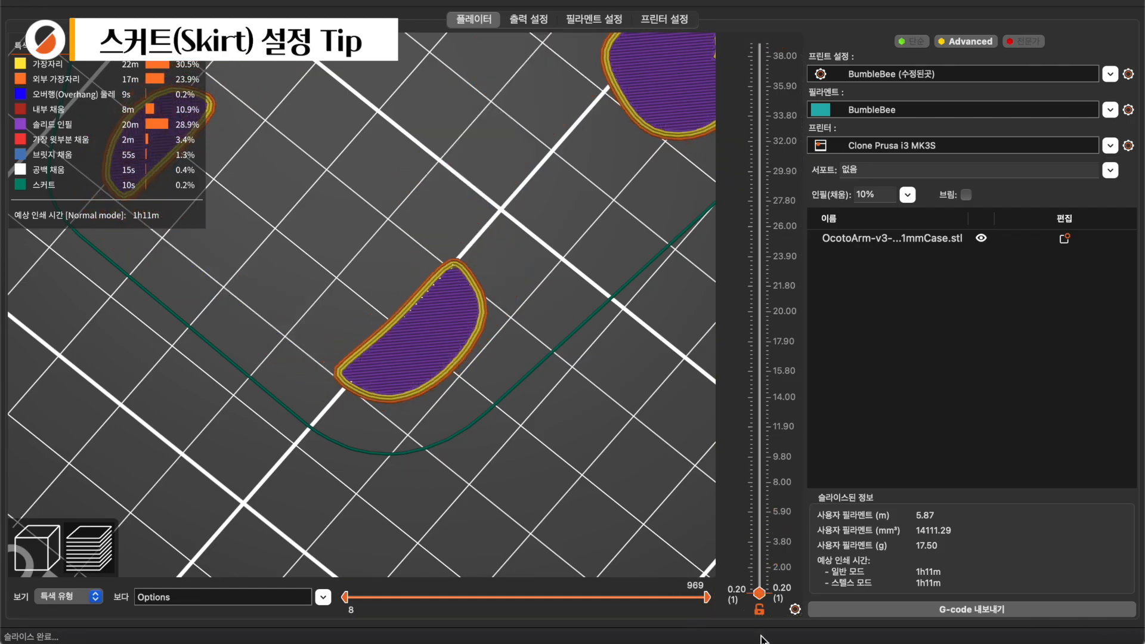
scroll(593, 362, "down", 5)
left_click_drag(351, 596, 688, 600)
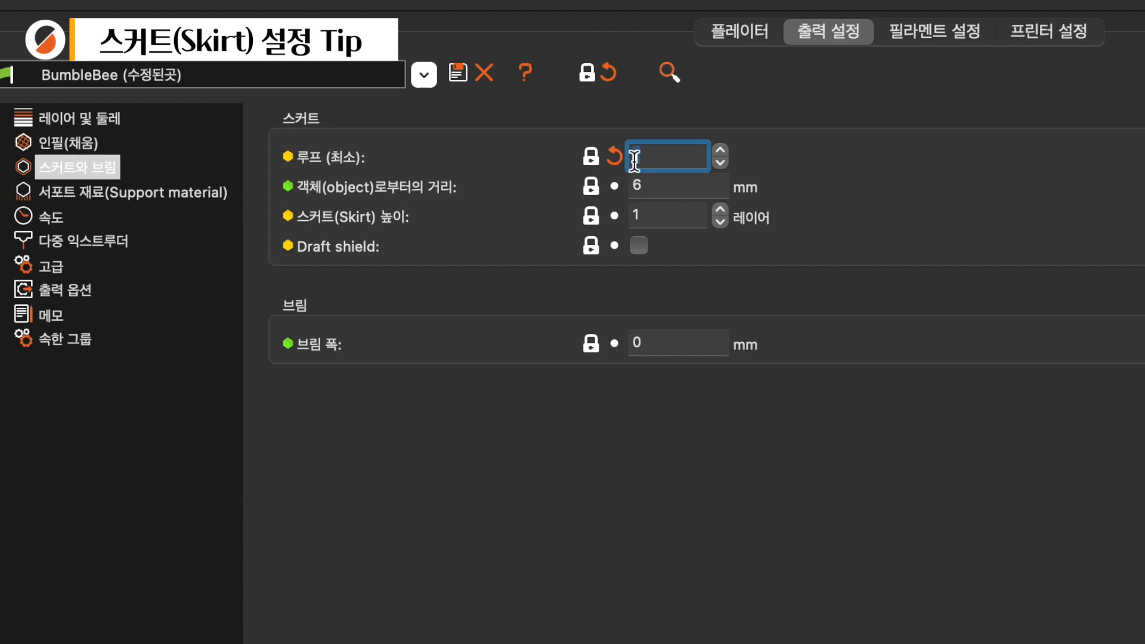
Set the minimum number of skirt loops to 3 and check the skirt lines close up in the sliced preview.
left_click(720, 150)
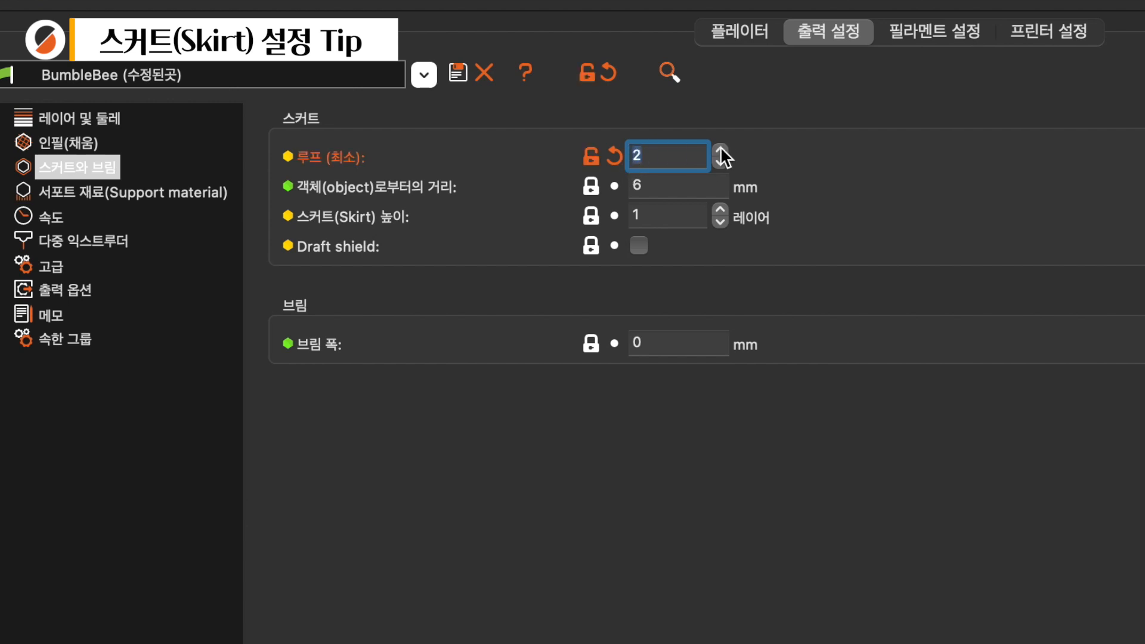
left_click(721, 150)
left_click(761, 34)
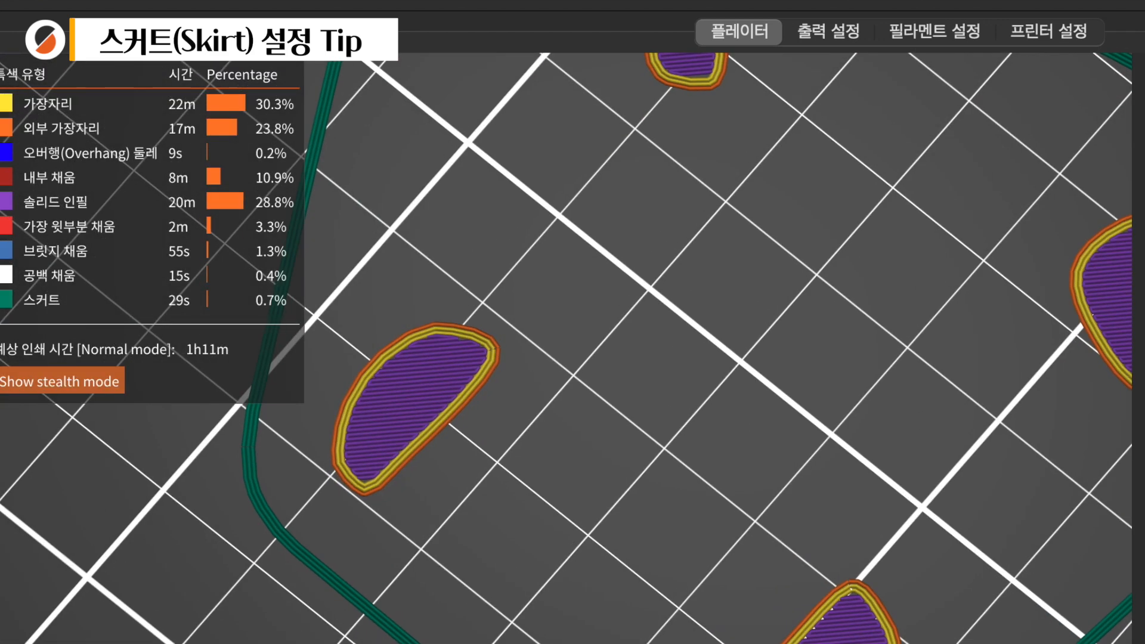
scroll(656, 611, "up", 6)
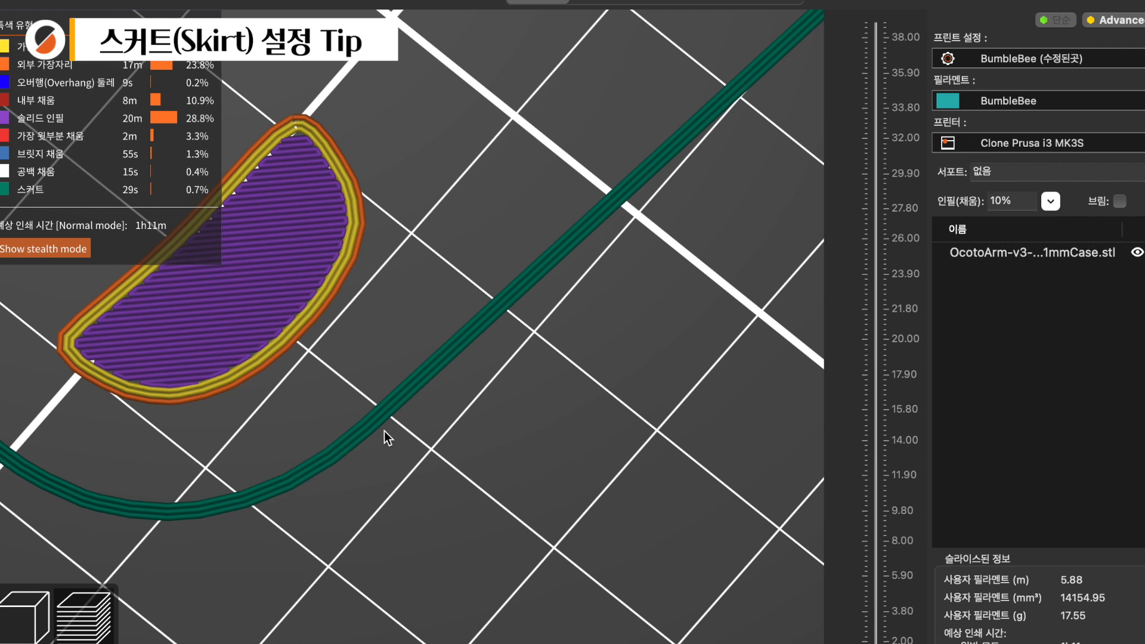
scroll(380, 420, "up", 5)
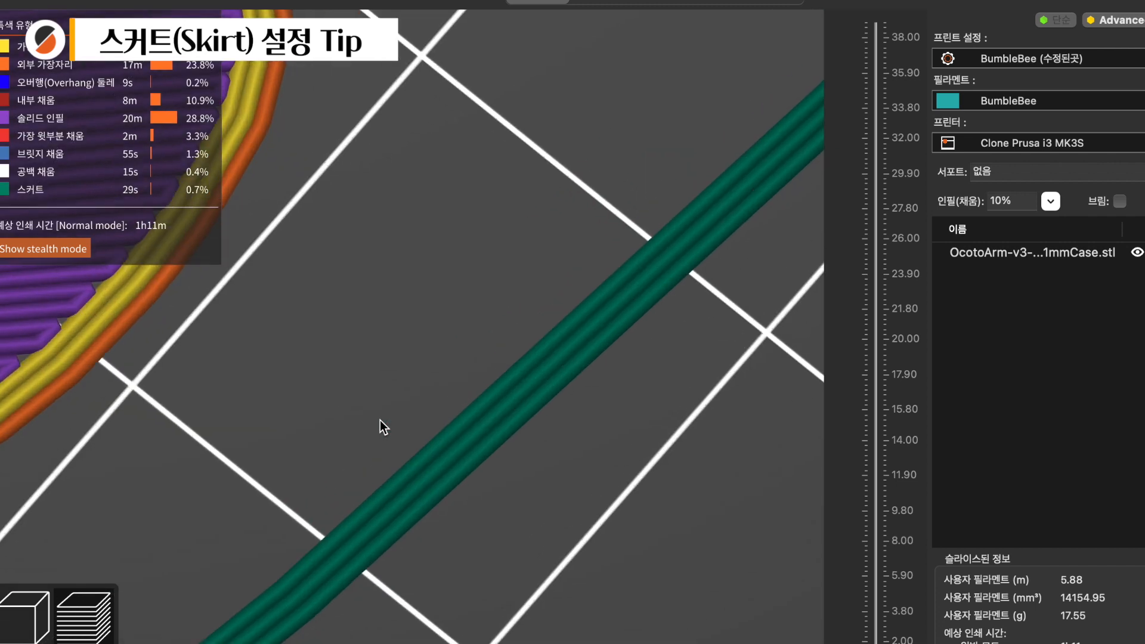
scroll(452, 488, "up", 5)
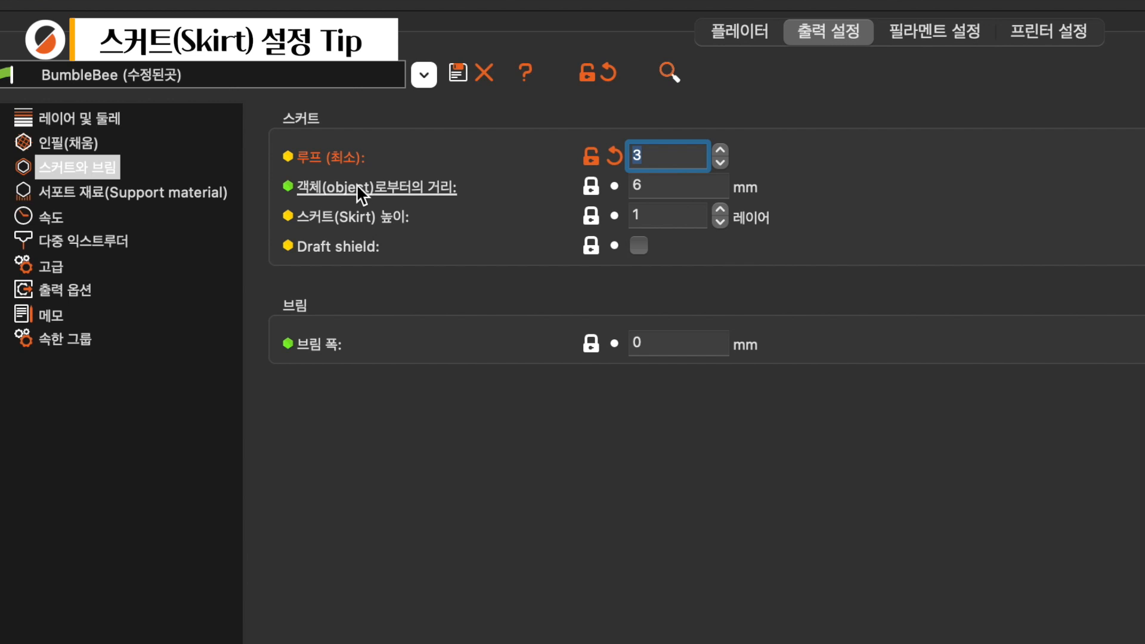
Check the gap between skirt and model in the preview, and set the skirt's distance from the object to 30 mm.
left_click(666, 185)
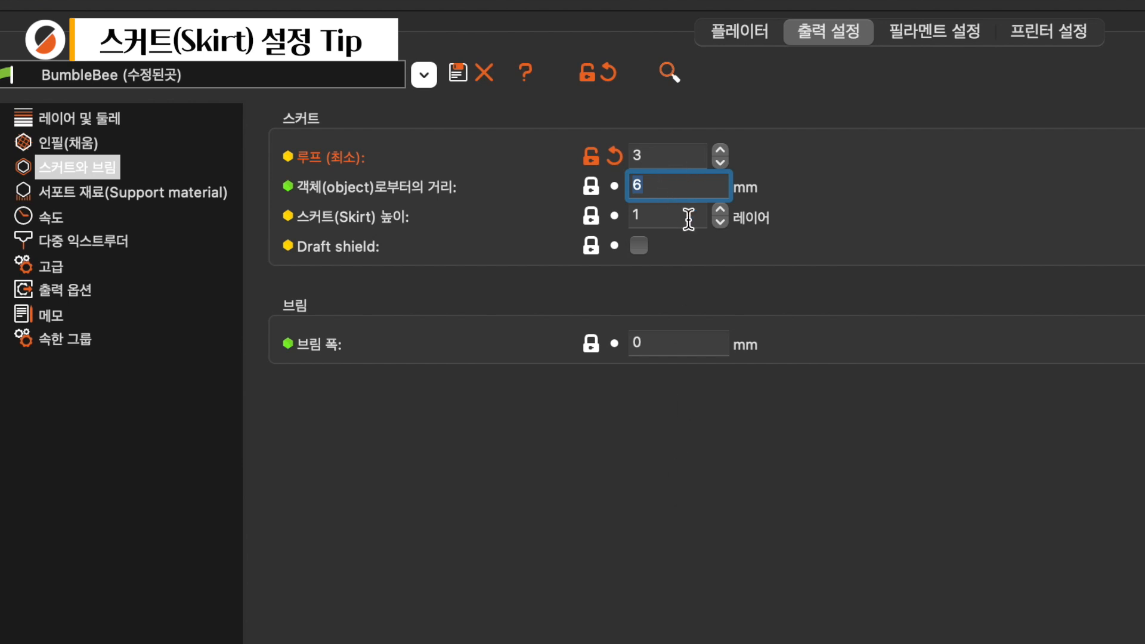
left_click(763, 34)
scroll(779, 627, "up", 5)
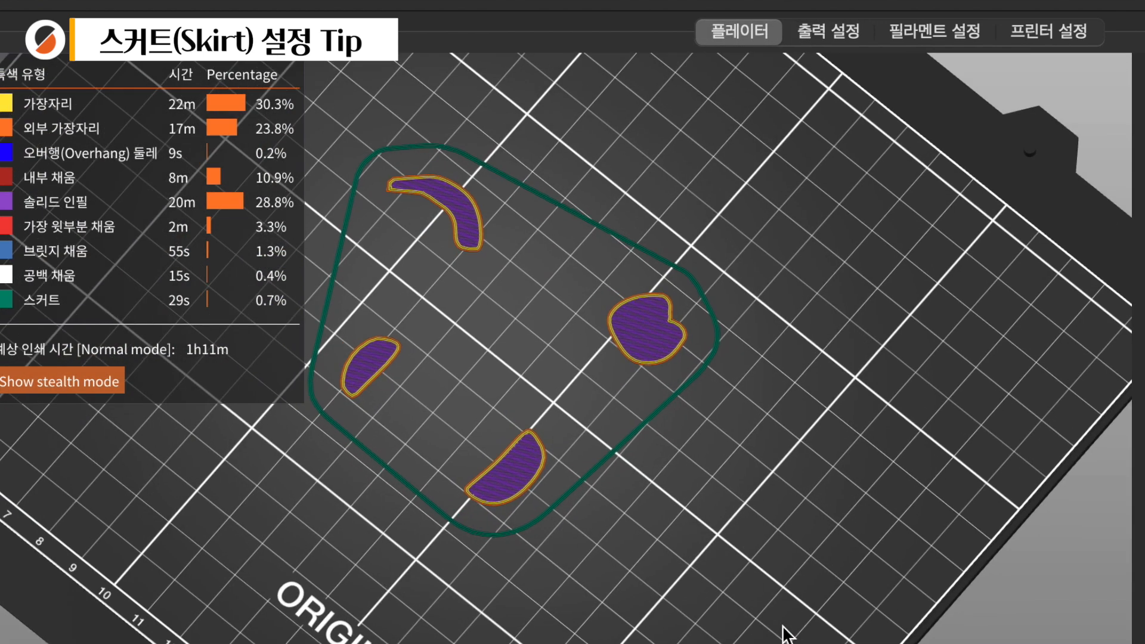
right_click_drag(493, 491, 725, 579)
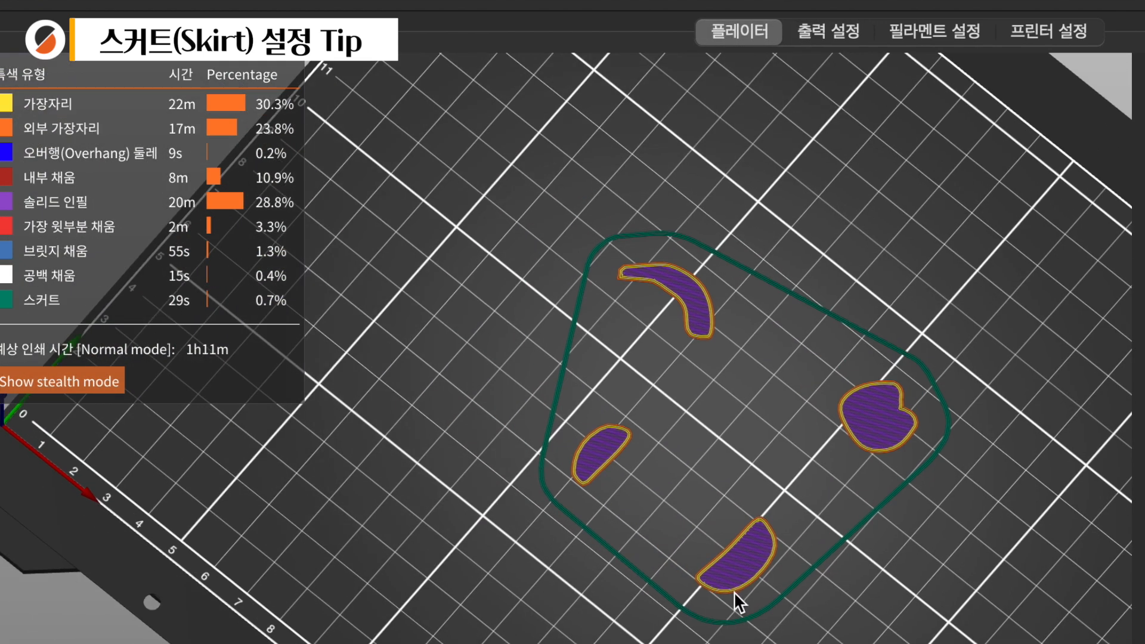
scroll(742, 603, "up", 3)
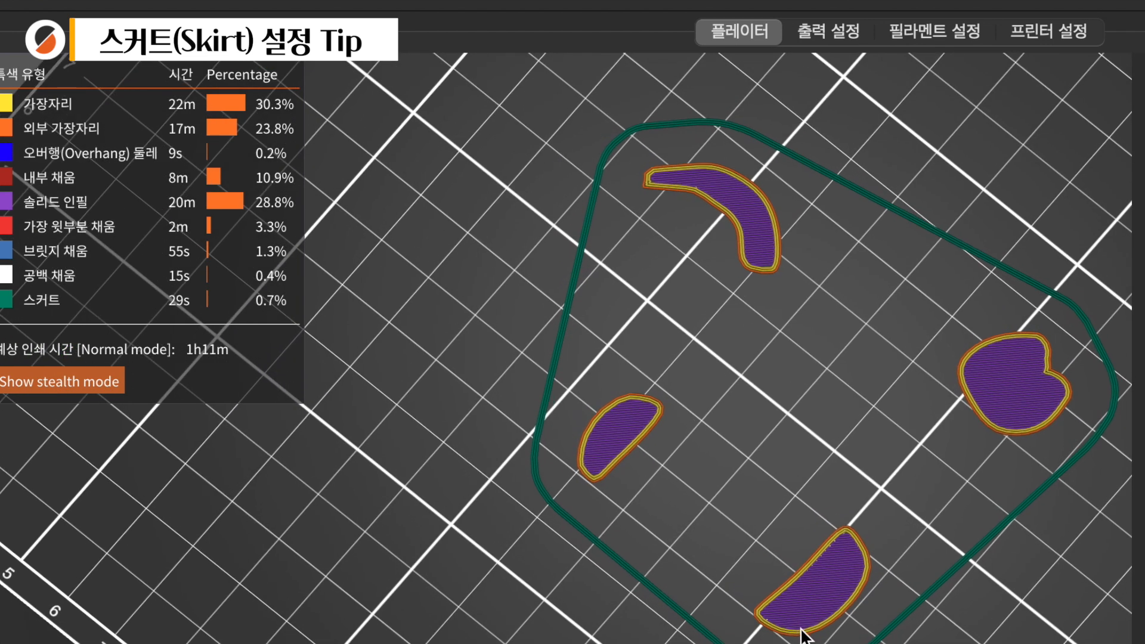
left_click(835, 34)
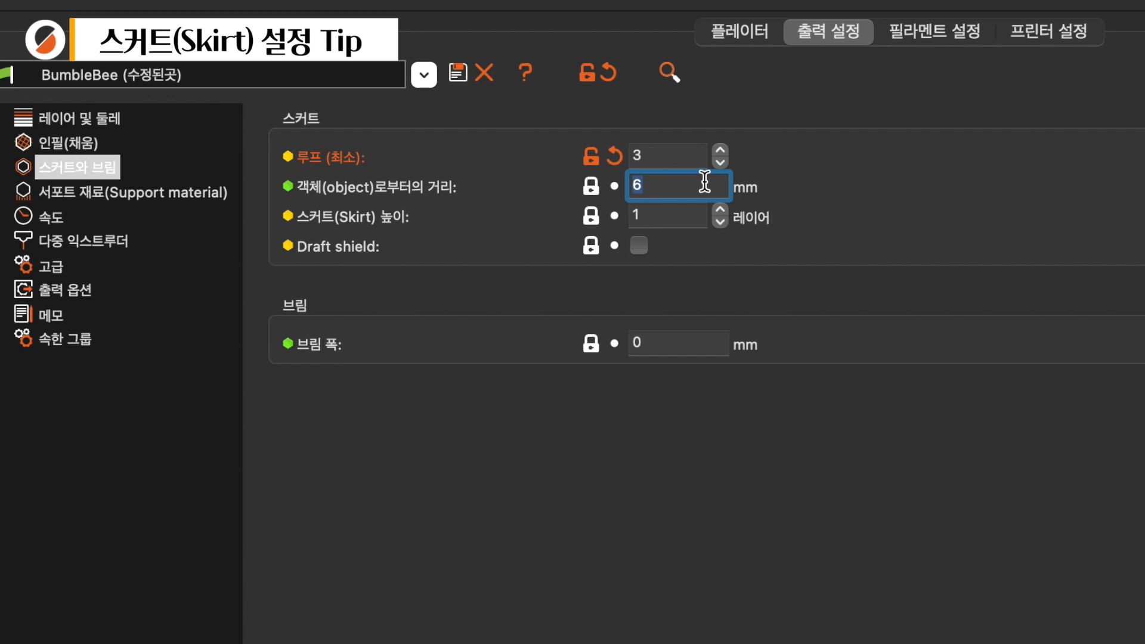
type("30")
left_click(747, 31)
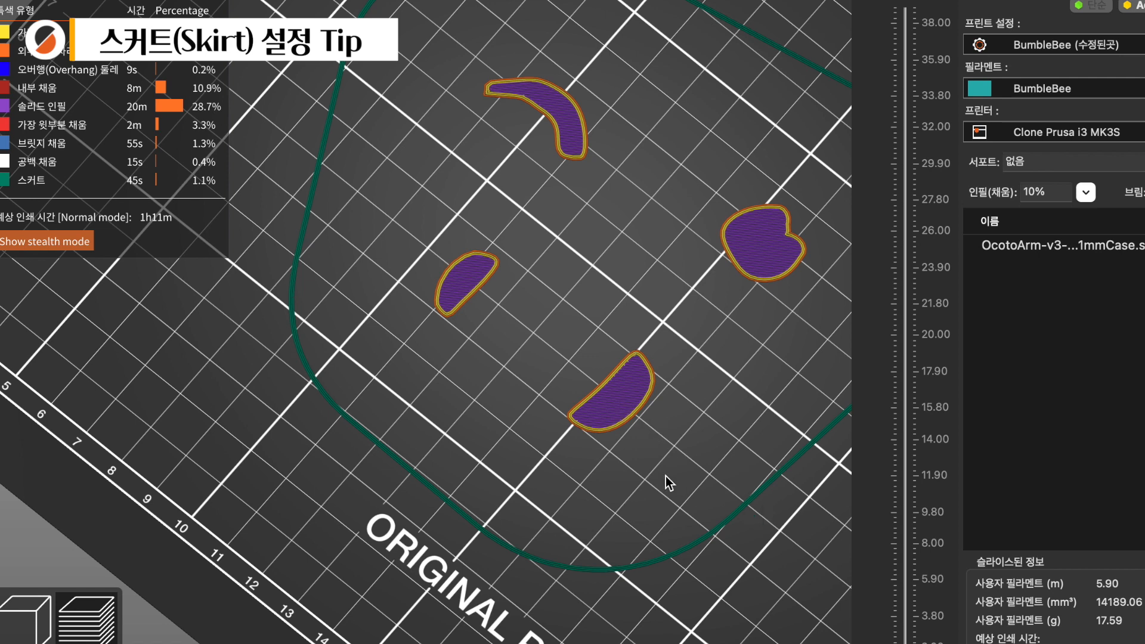
Return to the 3D editor view and try to move the octopus arm across the print bed.
key("b")
left_click(24, 617)
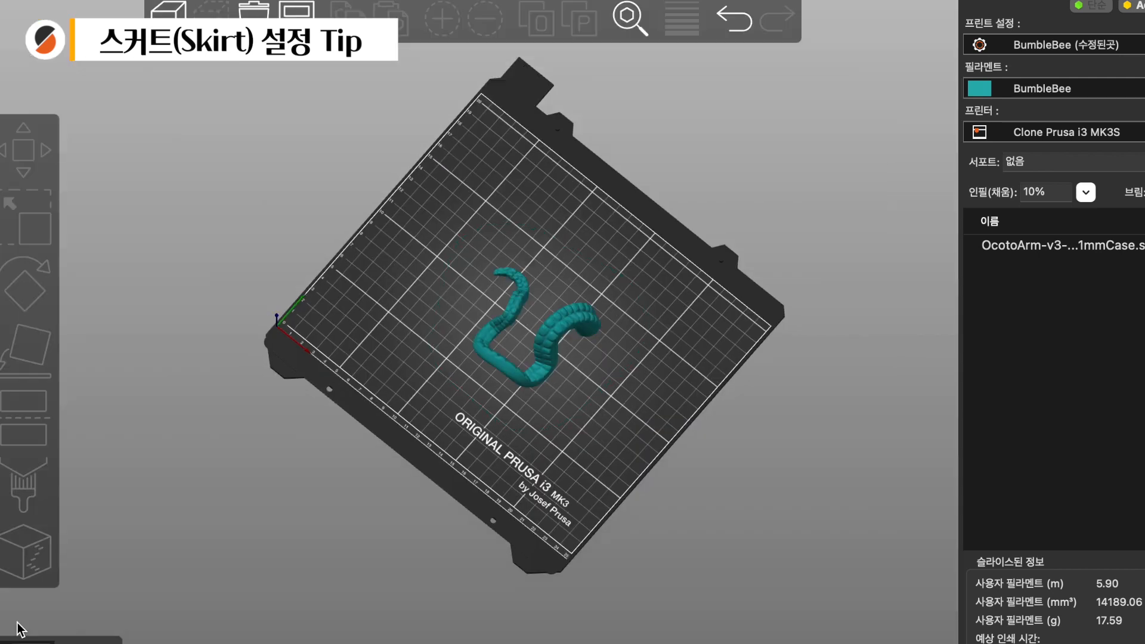
left_click(514, 374)
left_click_drag(550, 334, 628, 397)
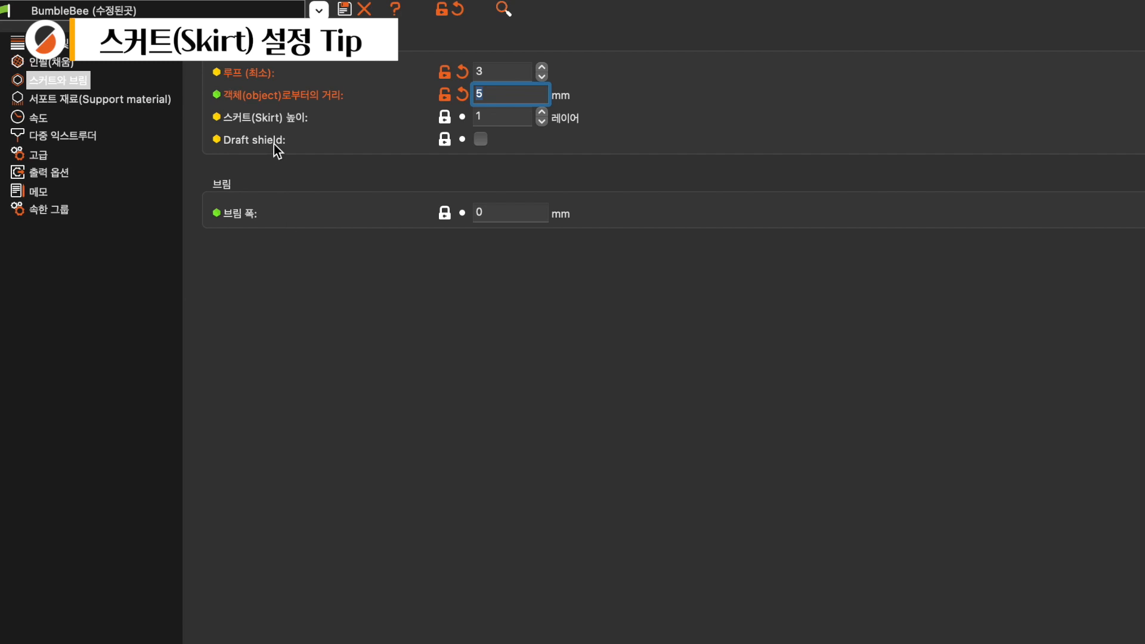
Confirm 5 mm as the skirt's distance from the object and set the skirt height to 3 layers.
left_click(460, 306)
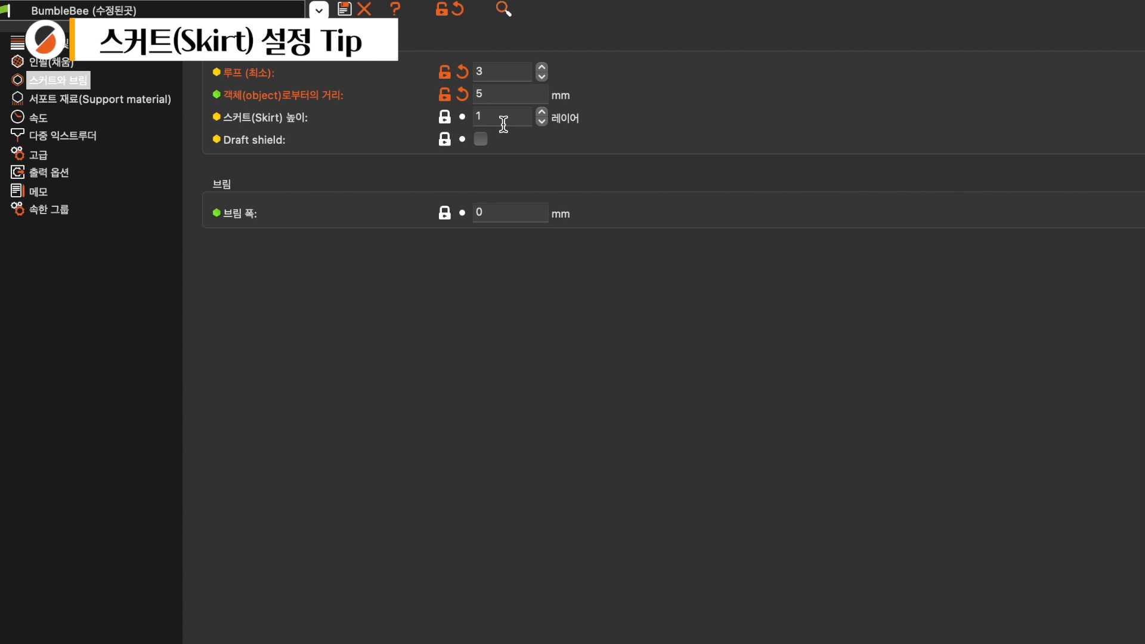
mouse_move(505, 120)
left_click(542, 110)
left_click(542, 110)
left_click(541, 110)
left_click(542, 111)
left_click(542, 111)
left_click(542, 111)
left_click(542, 111)
left_click(541, 122)
left_click(540, 122)
left_click(540, 122)
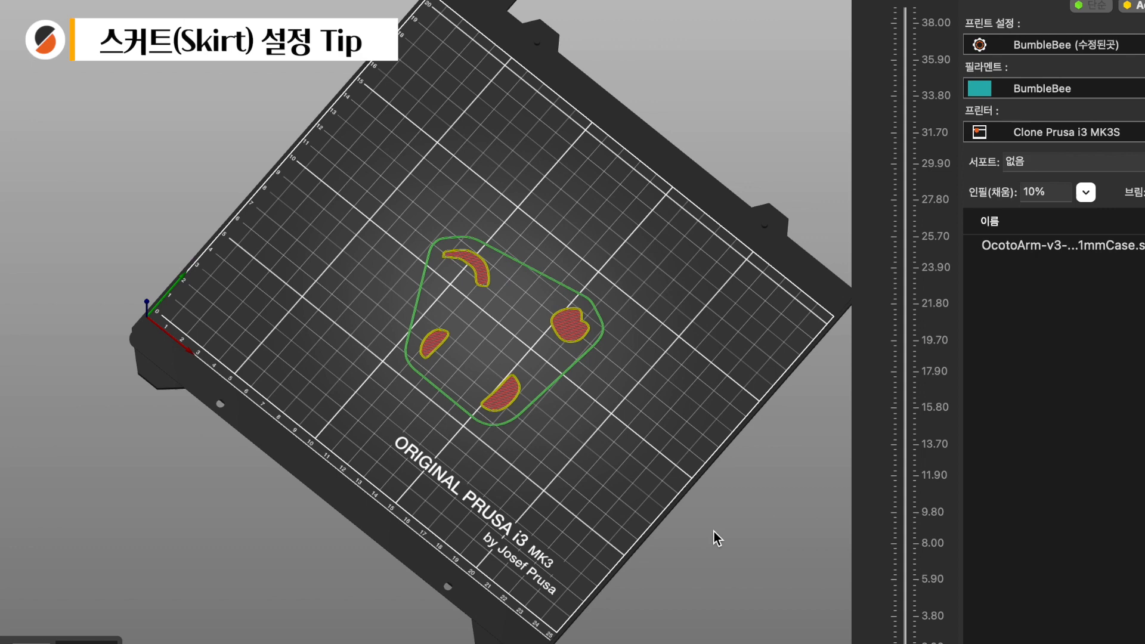
Examine the skirt's height beside the model layer by layer from the first layer upward in the sliced preview.
left_click_drag(715, 531, 603, 453)
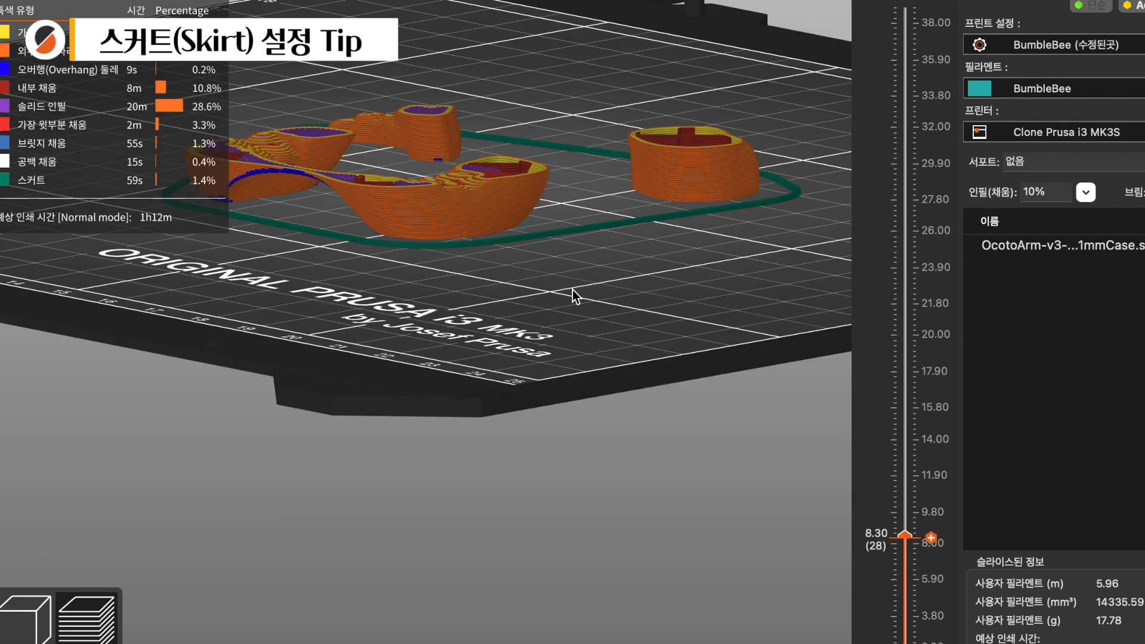
scroll(573, 290, "up", 5)
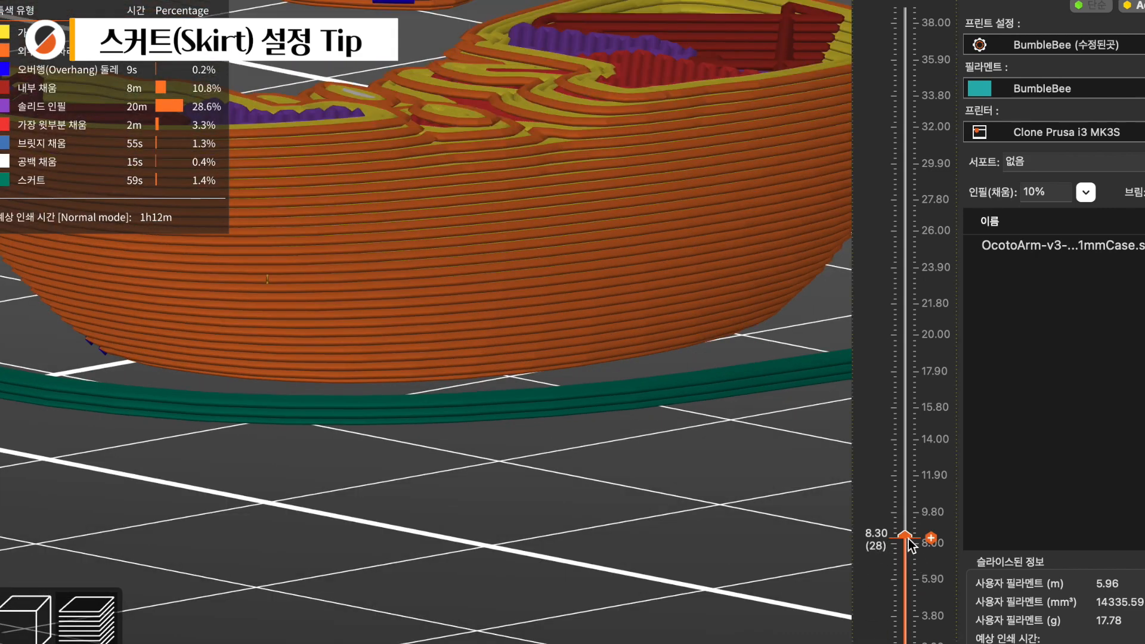
left_click_drag(908, 535, 907, 643)
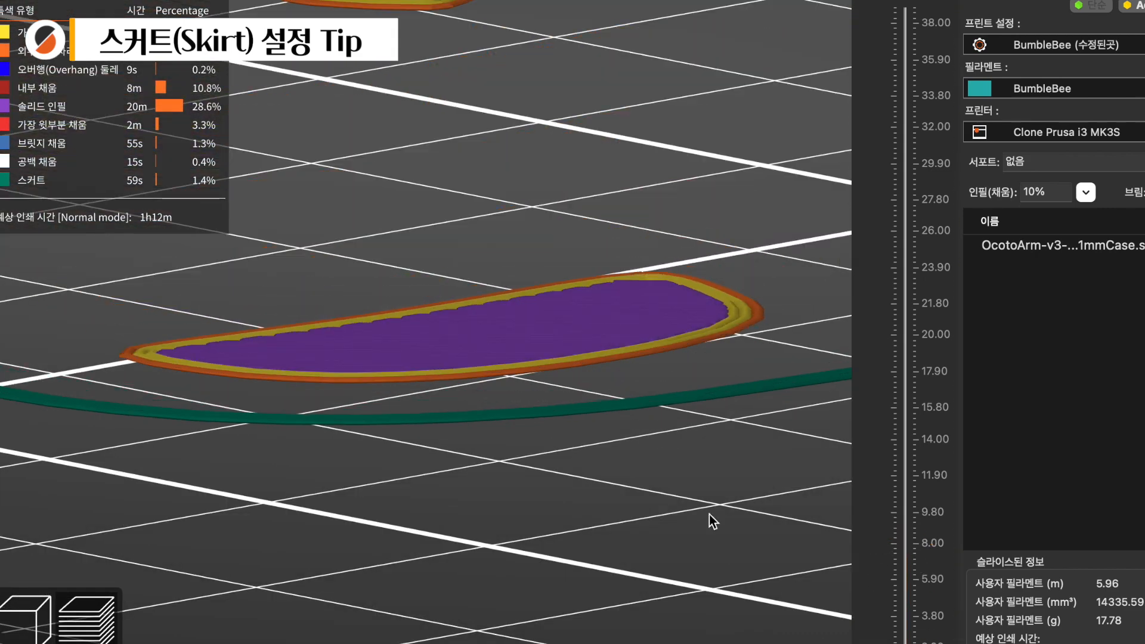
key("Up")
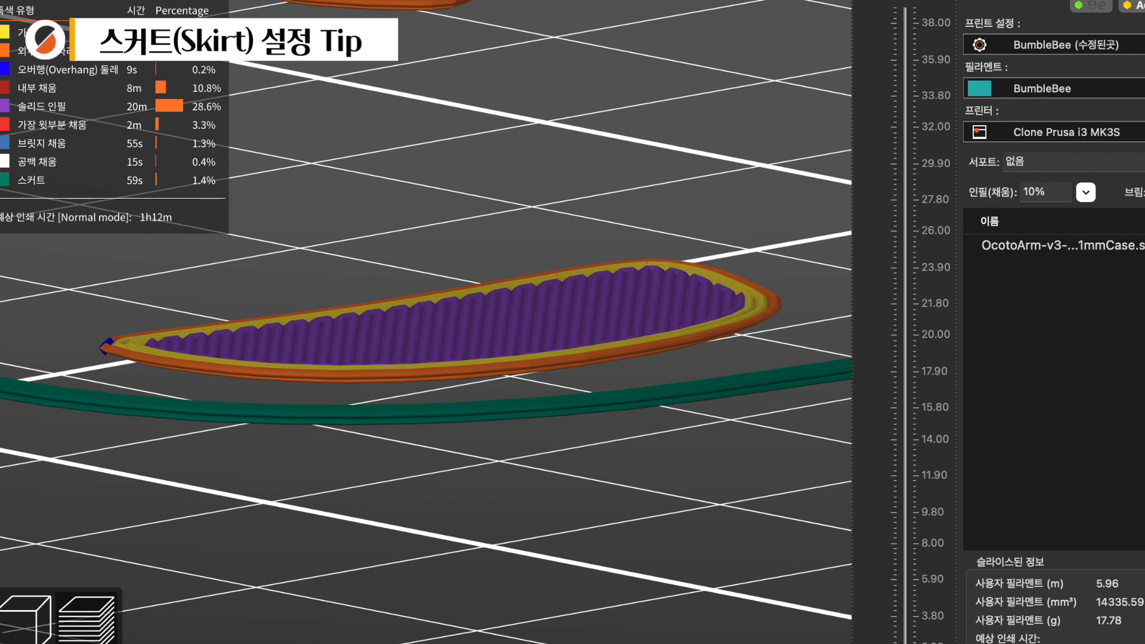
key("Up")
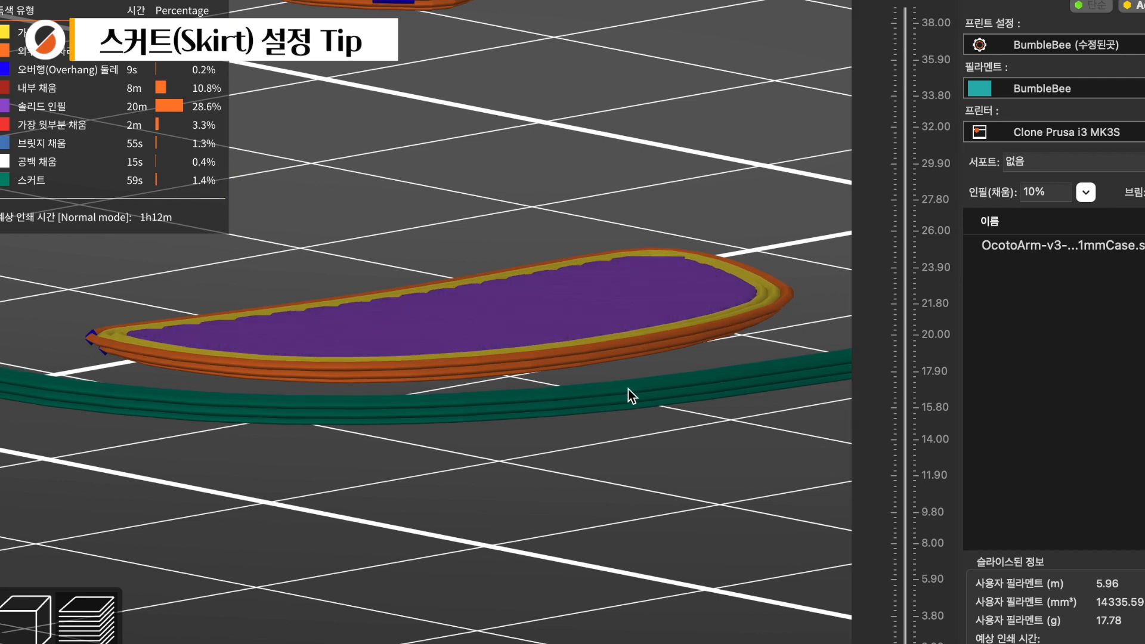
key("Up")
key("Up")
key("Up")
key("Up")
key("Up")
key("Up")
key("Up")
key("Up")
key("Up")
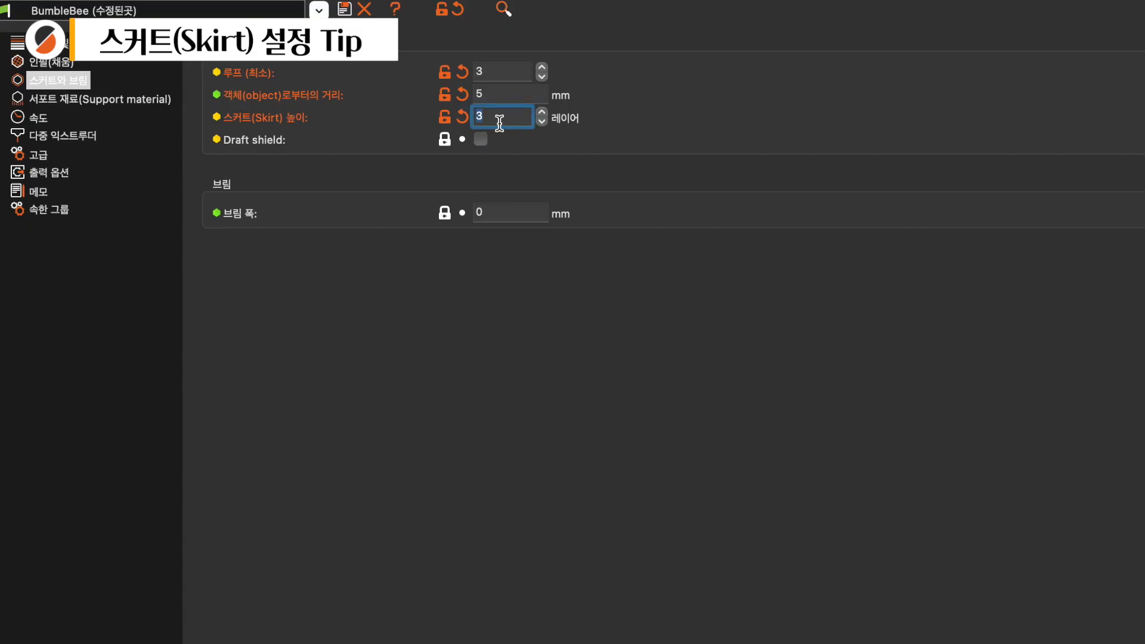
Set the skirt height to 10 layers and check the taller skirt against the full model in the sliced preview.
type("10")
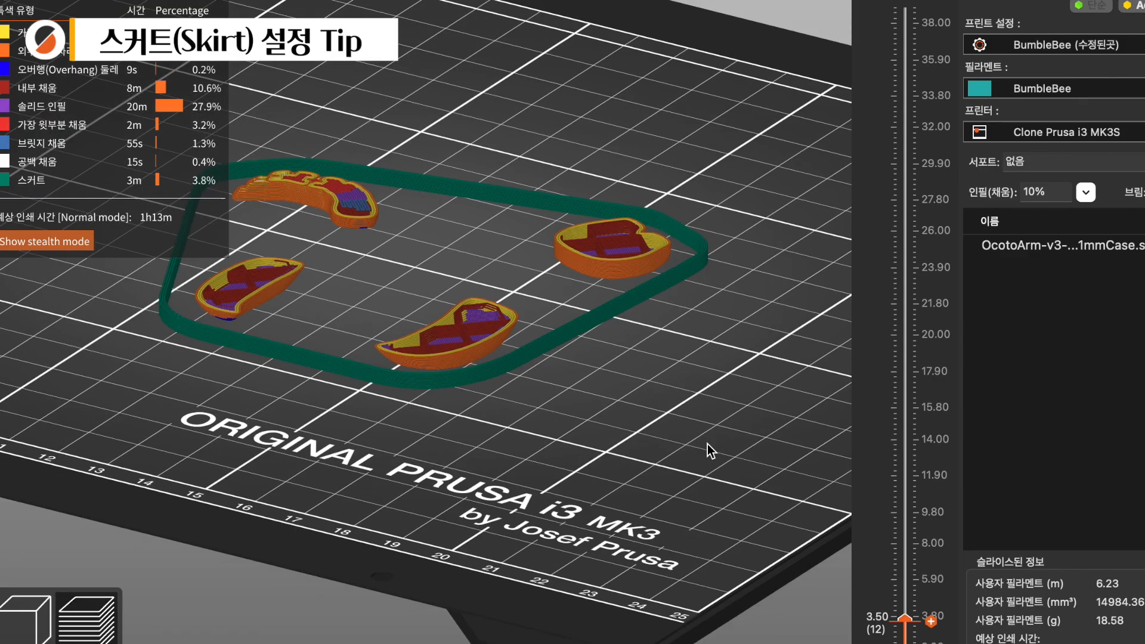
scroll(706, 446, "up", 5)
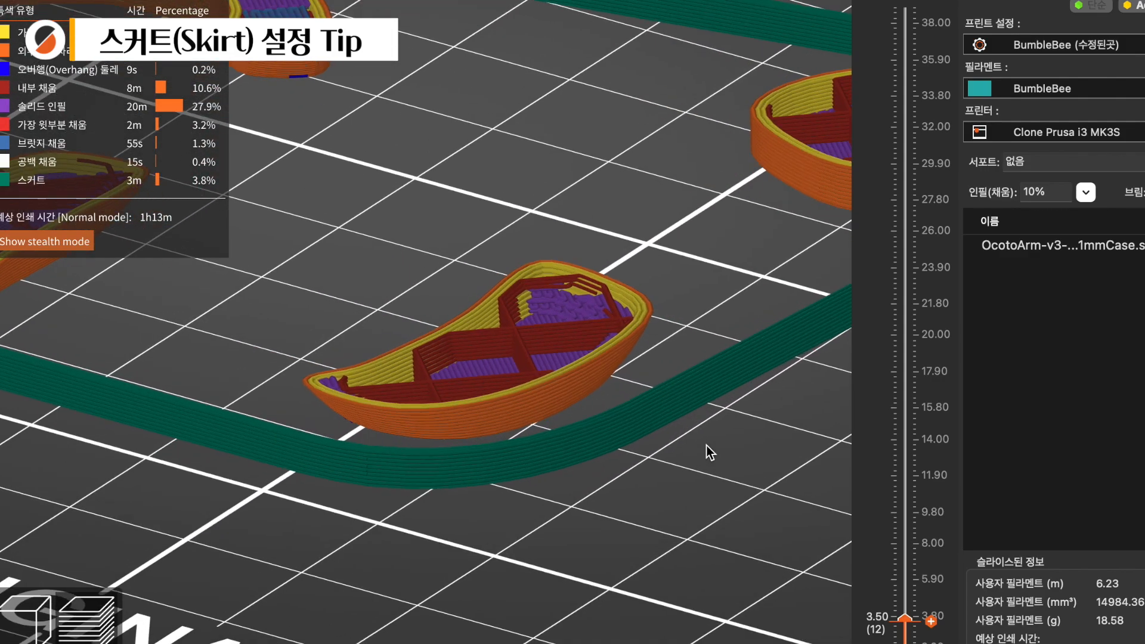
left_click_drag(904, 620, 889, 37)
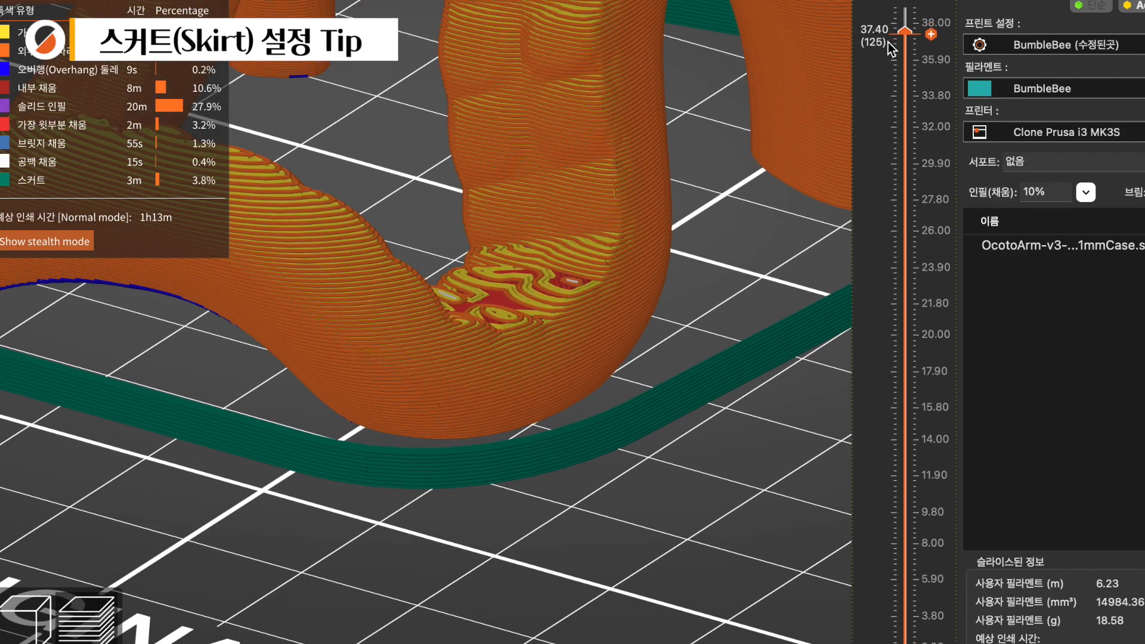
scroll(704, 503, "down", 5)
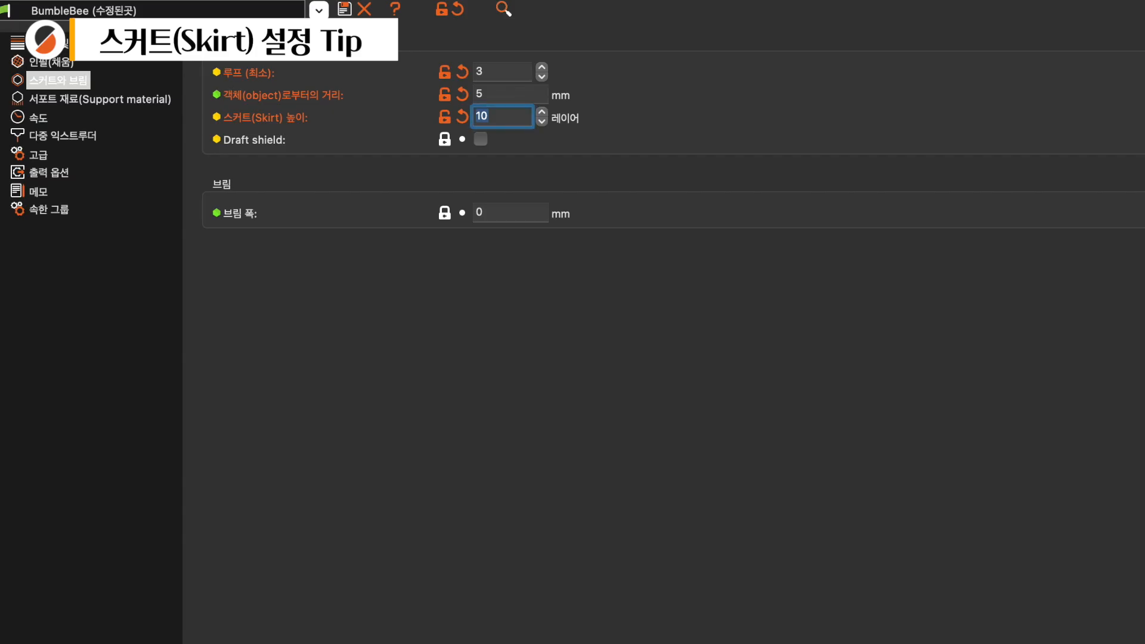
Reset the skirt height to its preset value of 1 layer and enable Draft shield.
left_click(462, 117)
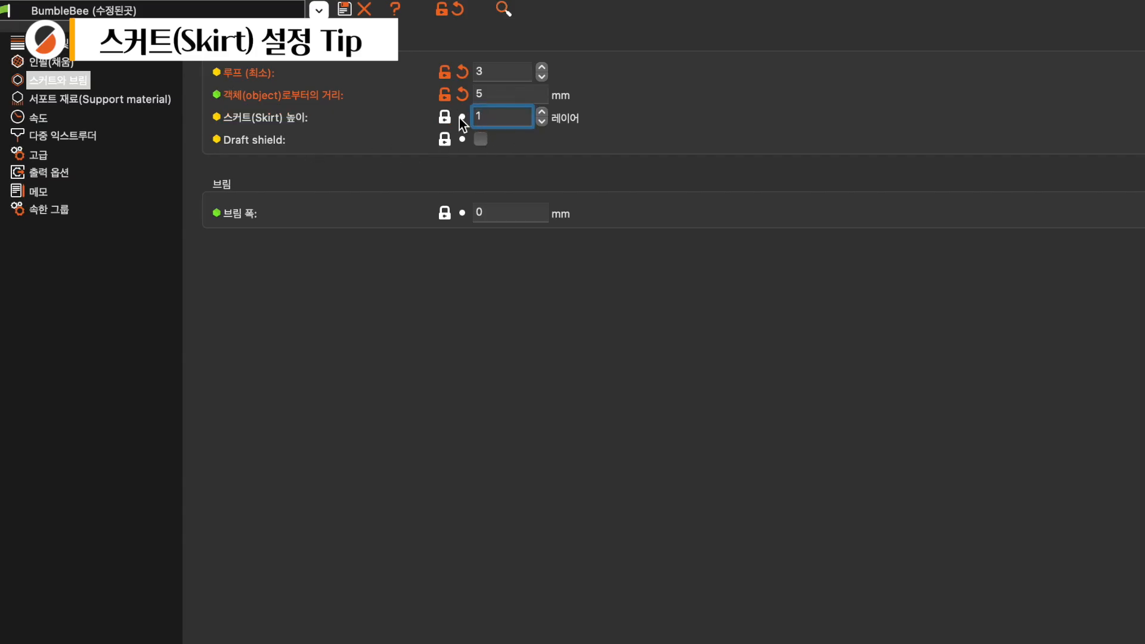
left_click(480, 140)
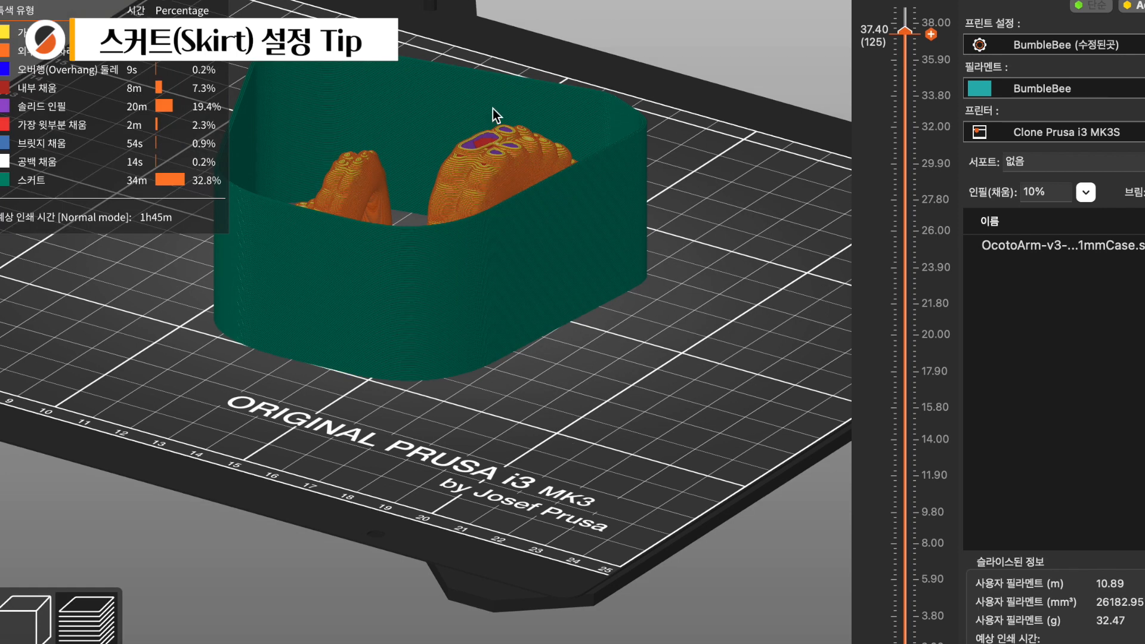
Examine the draft shield wall around the octopus arm up to the top layer from several angles in the sliced preview.
key("Up")
key("Up")
key("Up")
key("Up")
key("Up")
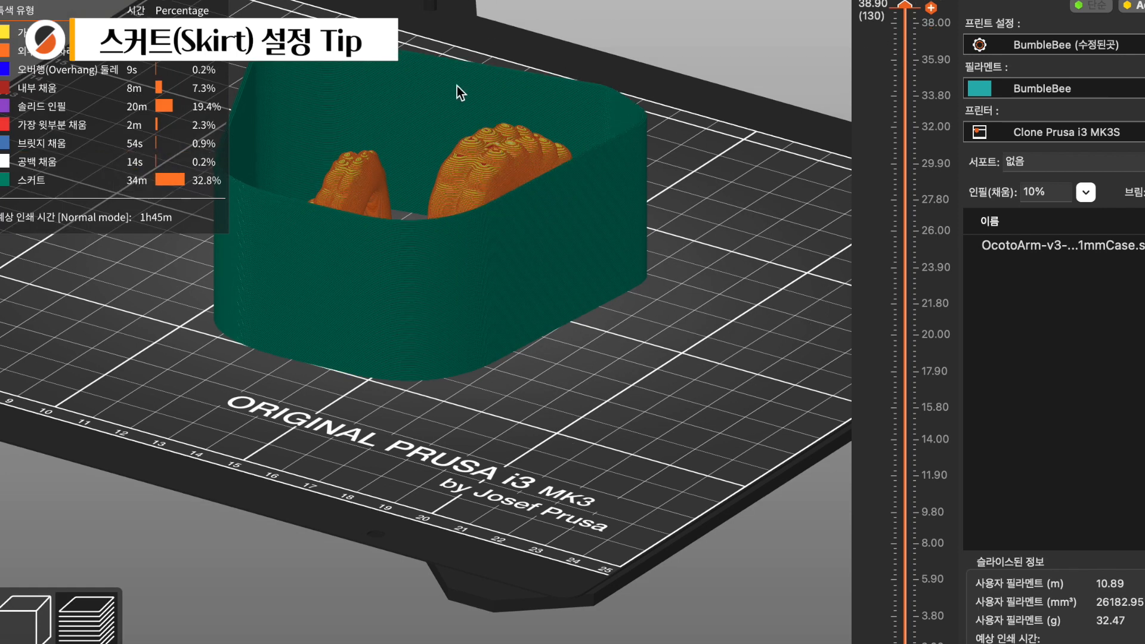
left_click_drag(607, 454, 682, 176)
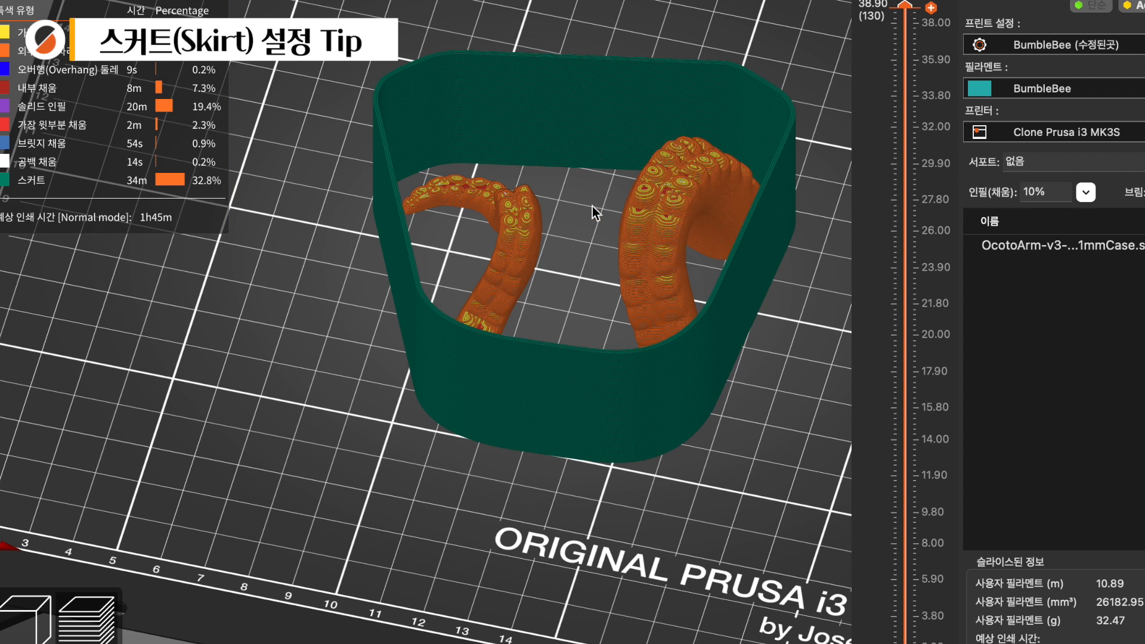
left_click_drag(729, 377, 663, 358)
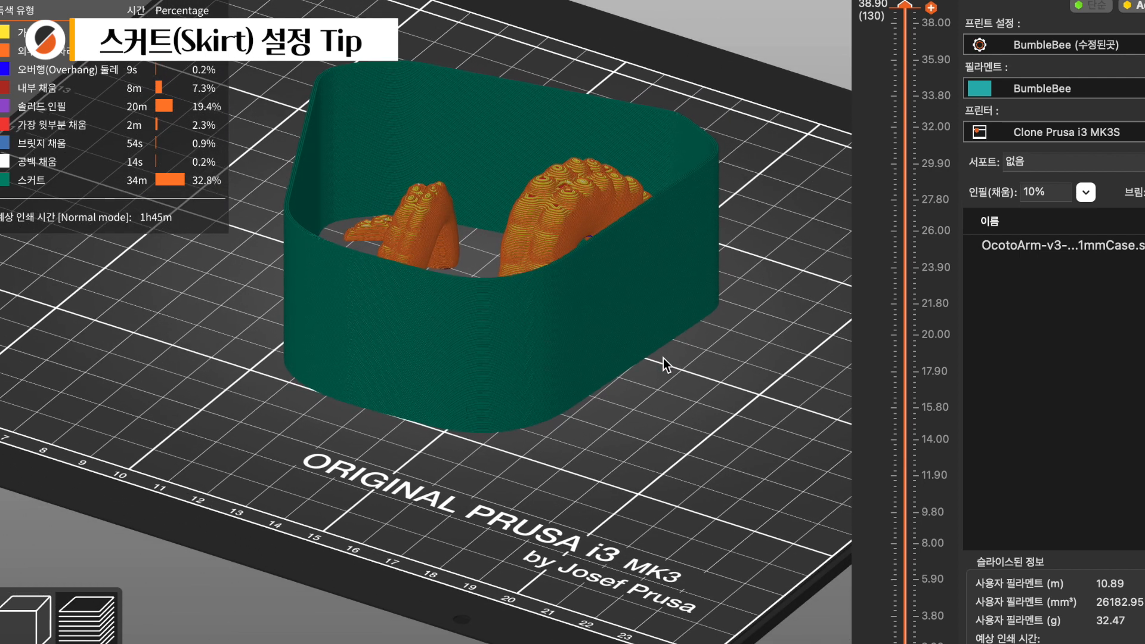
left_click_drag(647, 420, 653, 434)
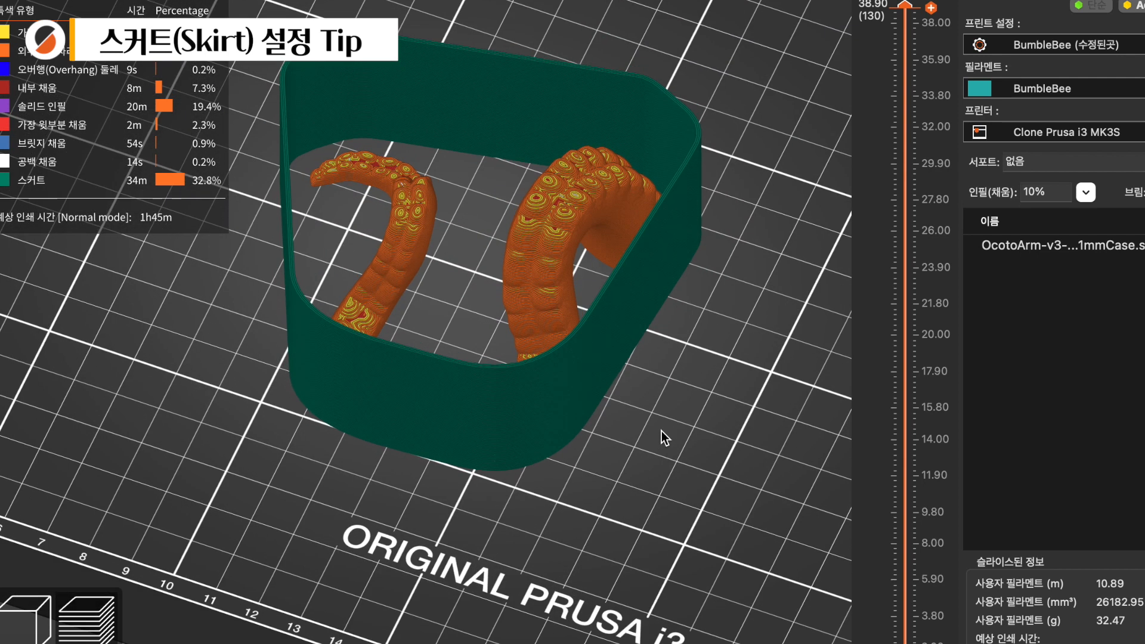
right_click_drag(653, 434, 729, 457)
left_click_drag(726, 406, 591, 69)
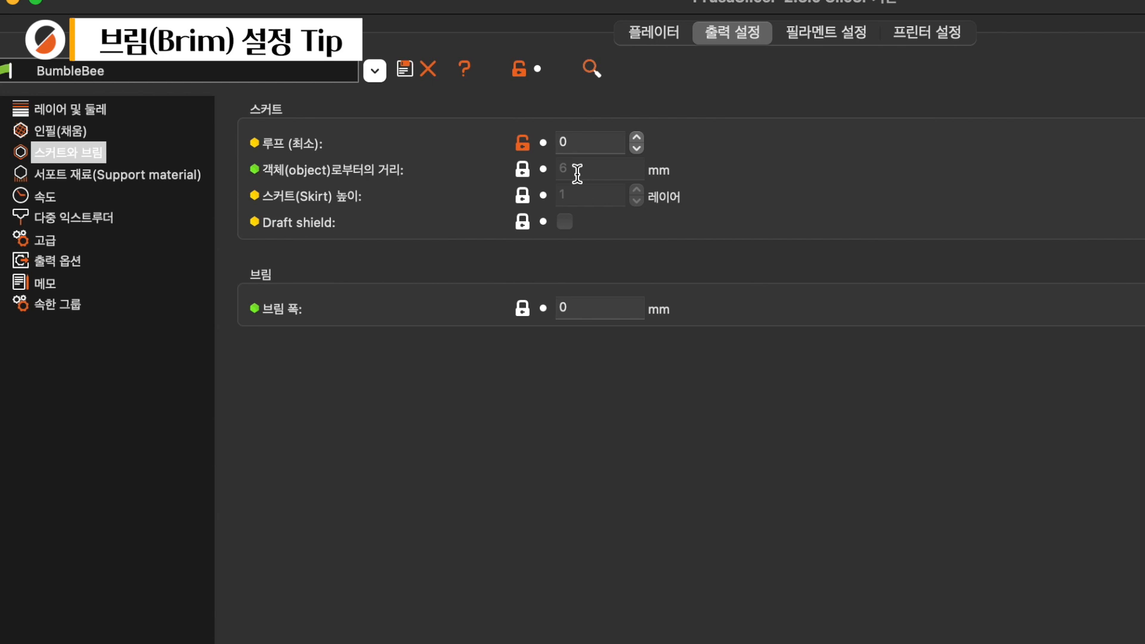
Set the brim width to 10 mm and check the brim around the octopus arm's contact areas from below in the sliced preview.
left_click(593, 305)
type("10")
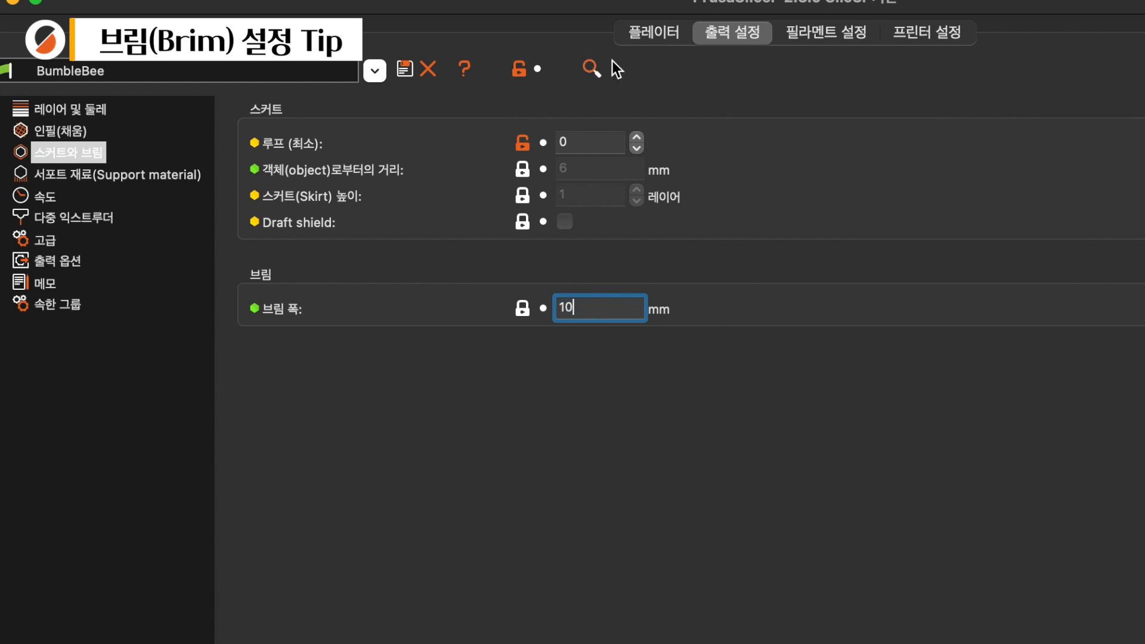
left_click(650, 28)
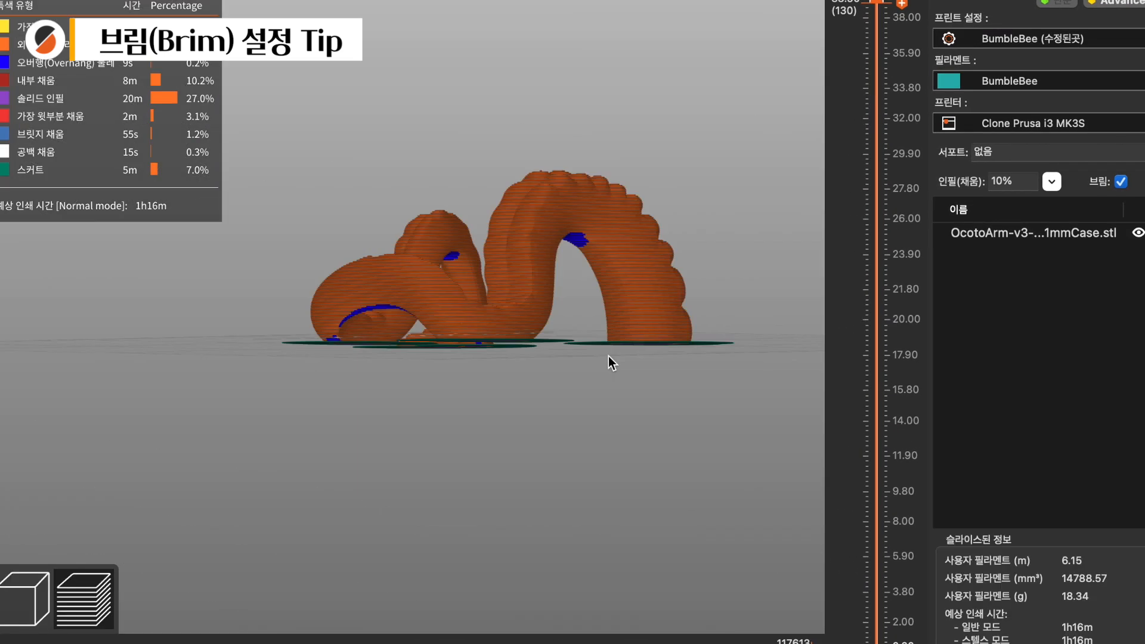
left_click_drag(608, 357, 625, 404)
scroll(625, 404, "up", 5)
right_click_drag(519, 278, 220, 177)
left_click_drag(564, 320, 679, 308)
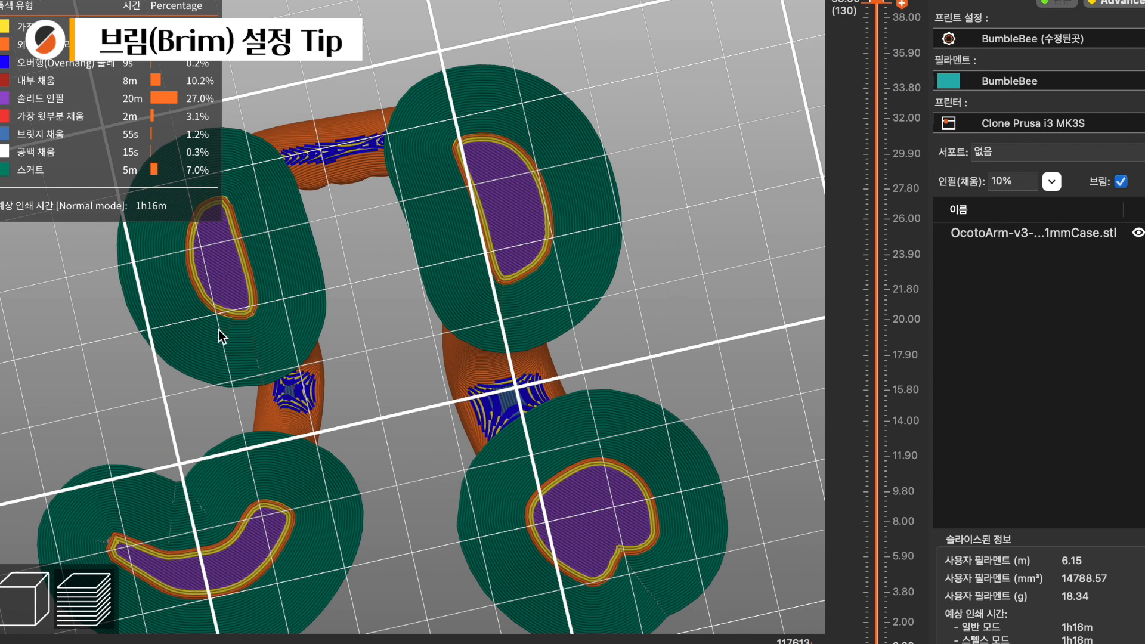
Look at the sliced octopus arm and its brim in the default, top, bottom, front, left and right standard views.
key("1")
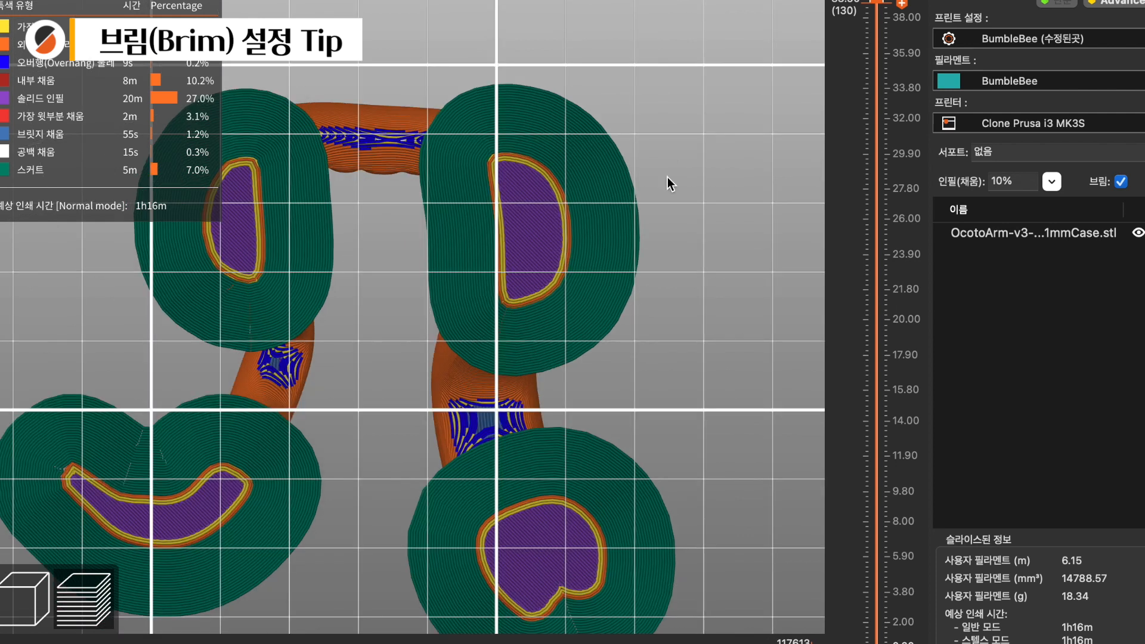
key("0")
scroll(532, 263, "down", 10)
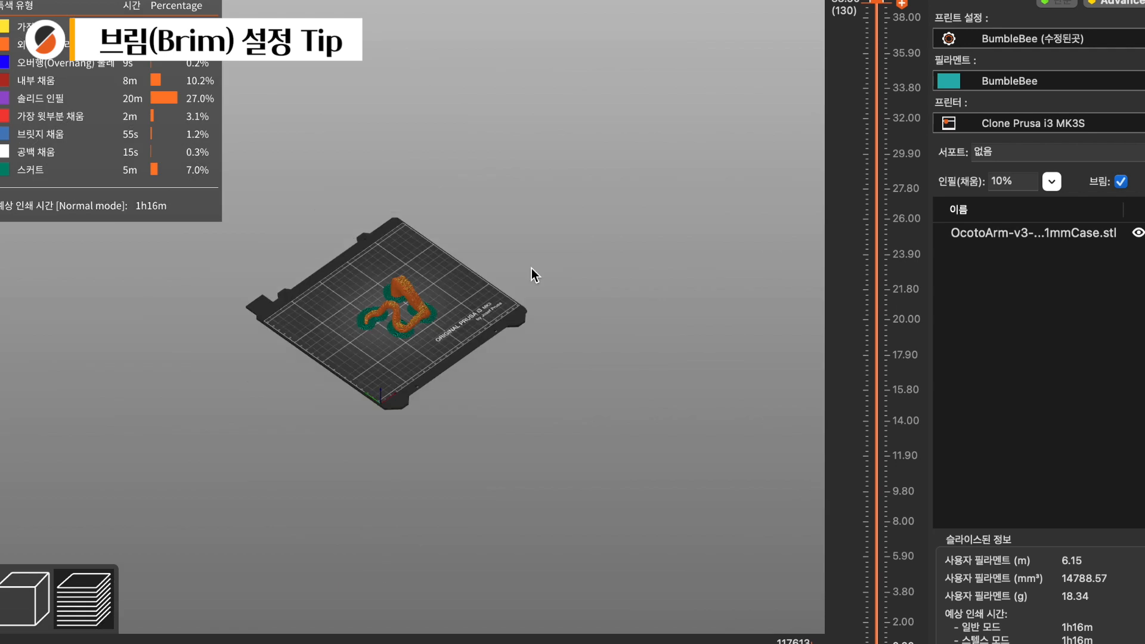
scroll(531, 268, "up", 4)
key("1")
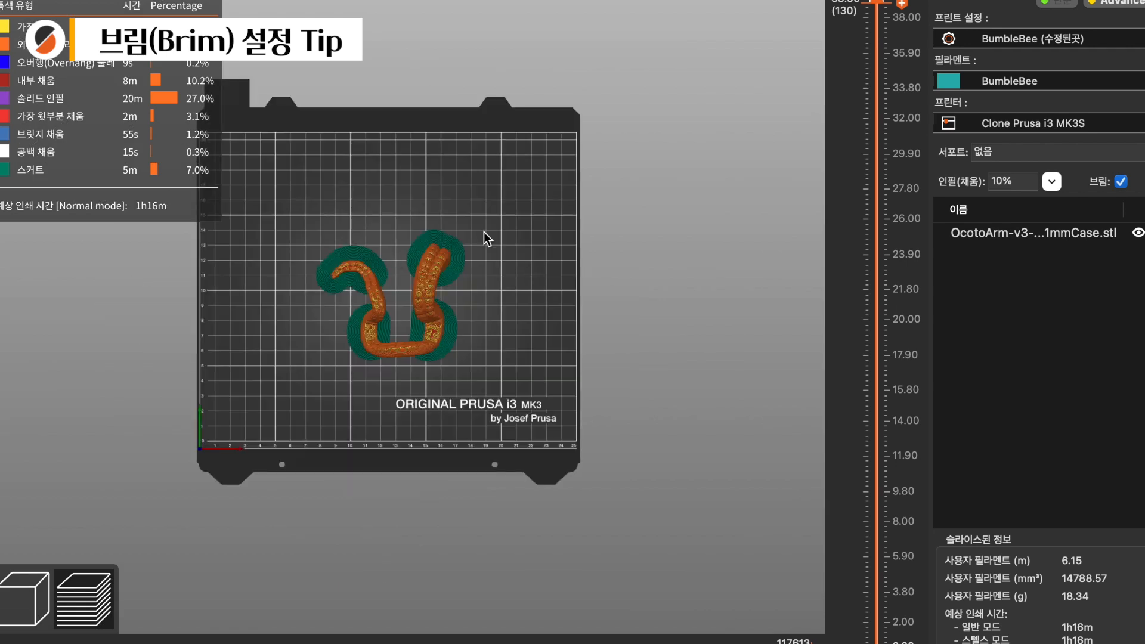
key("2")
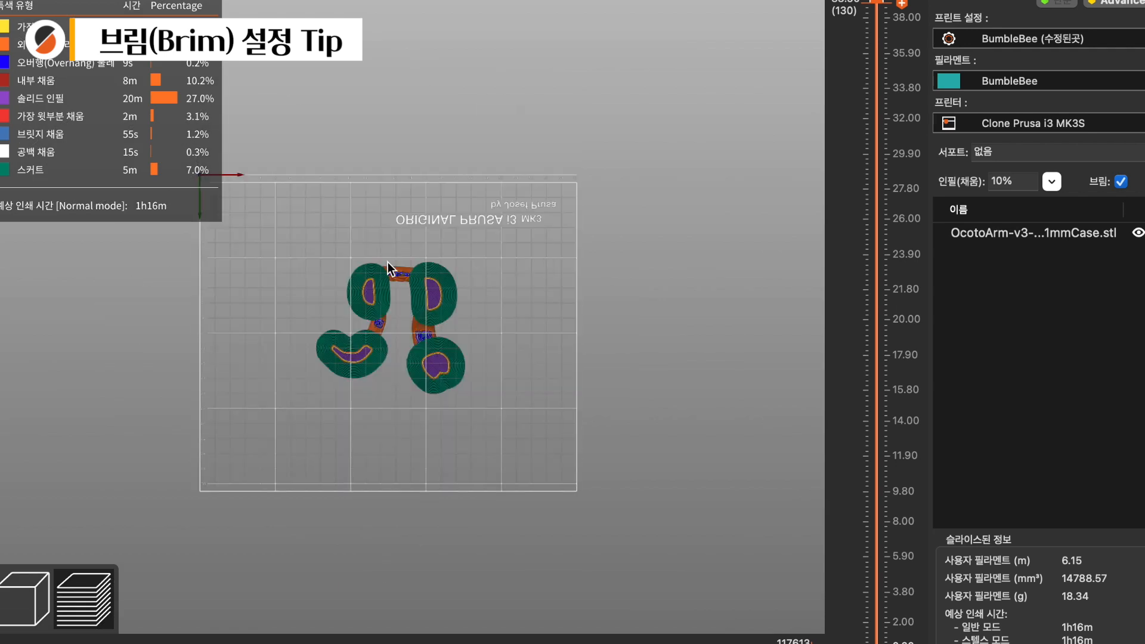
key("3")
key("5")
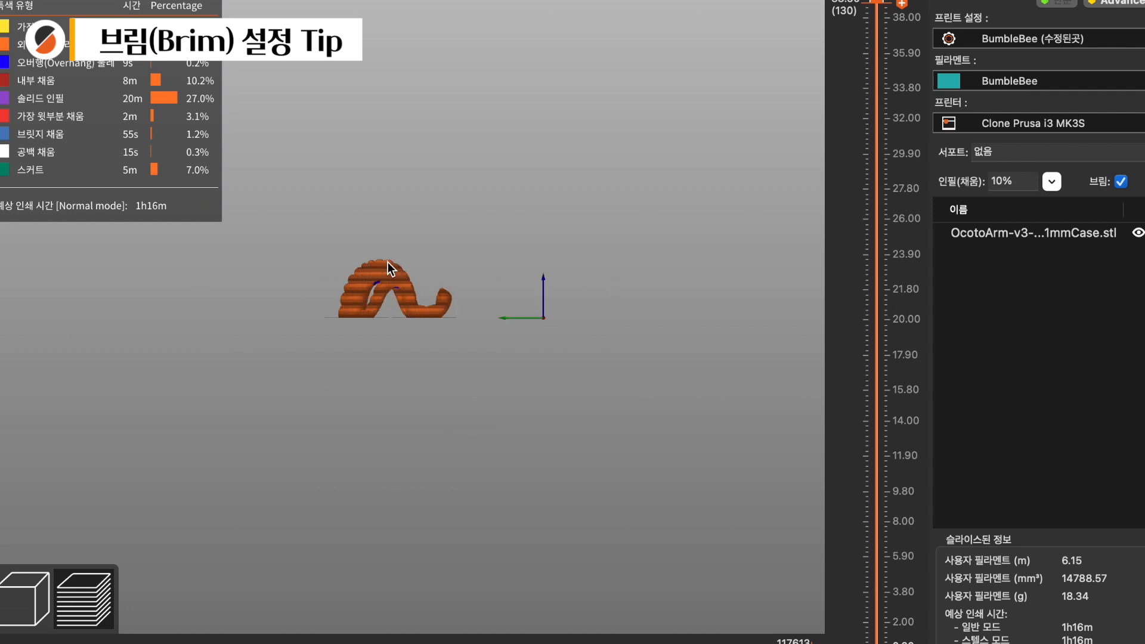
key("6")
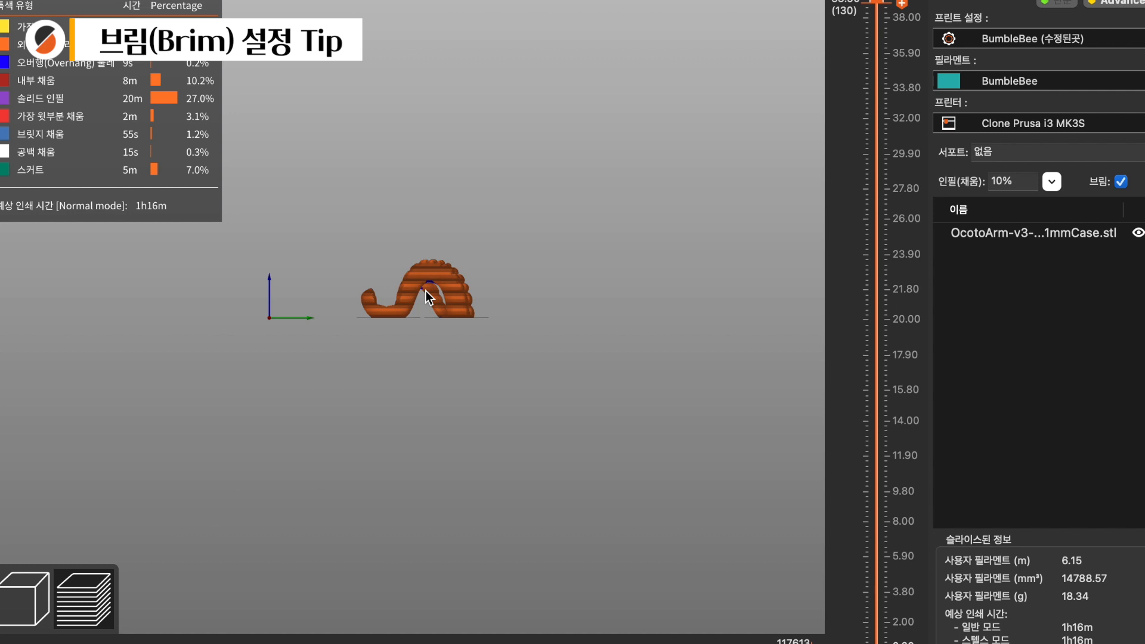
Compare the model's front and top views, review the list of standard view commands, and try Collapse sidebar.
key("3")
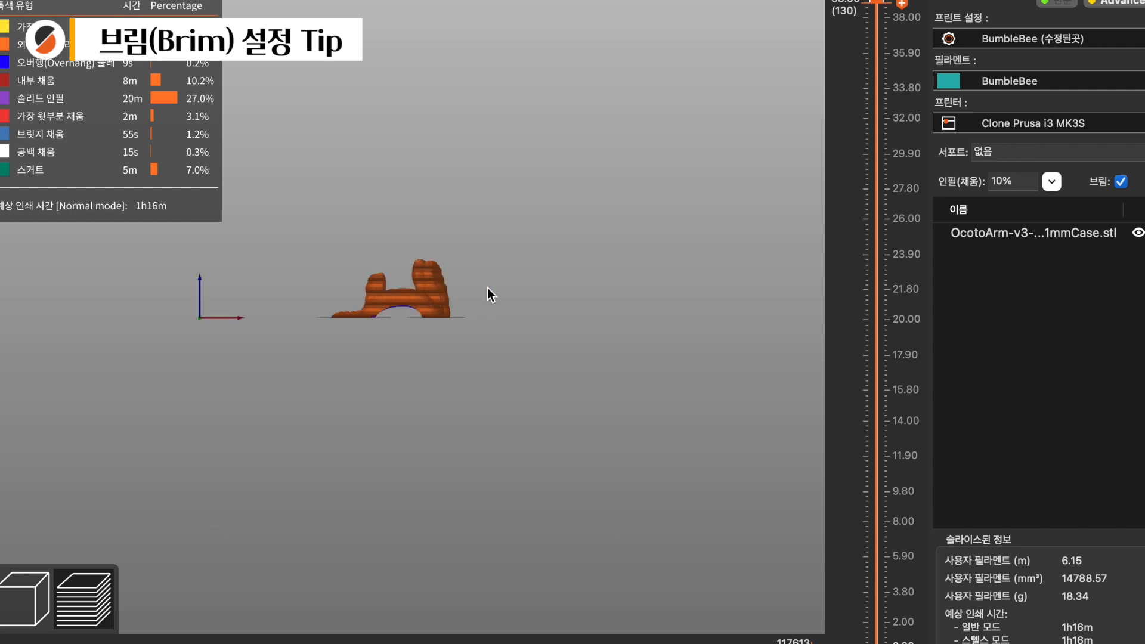
key("1")
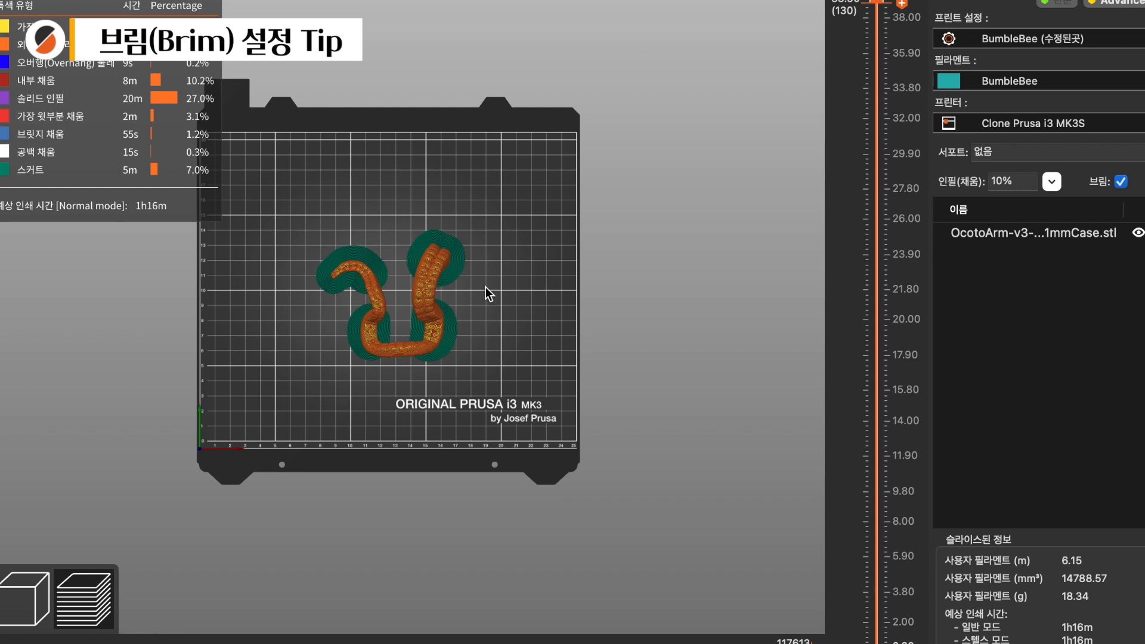
key("3")
key("1")
key("3")
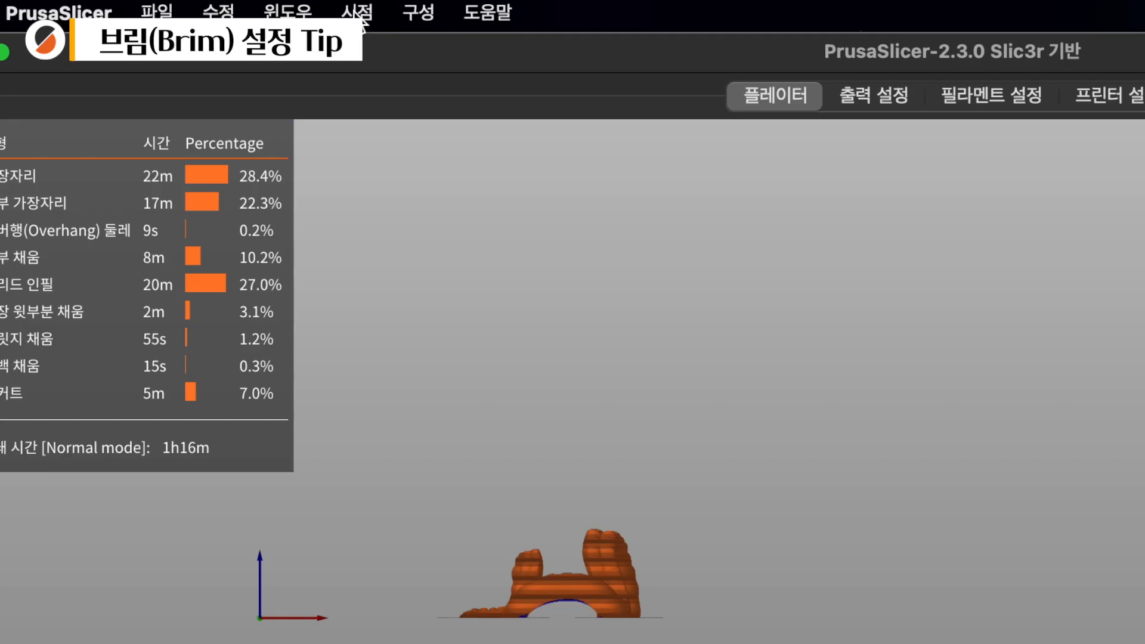
left_click(365, 11)
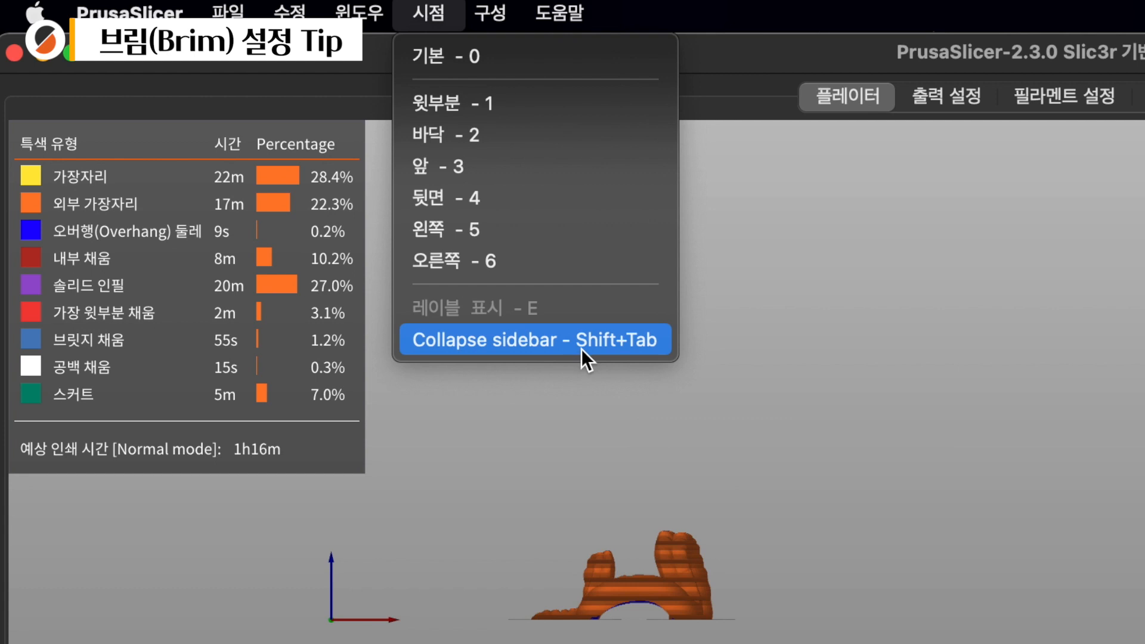
left_click(844, 430)
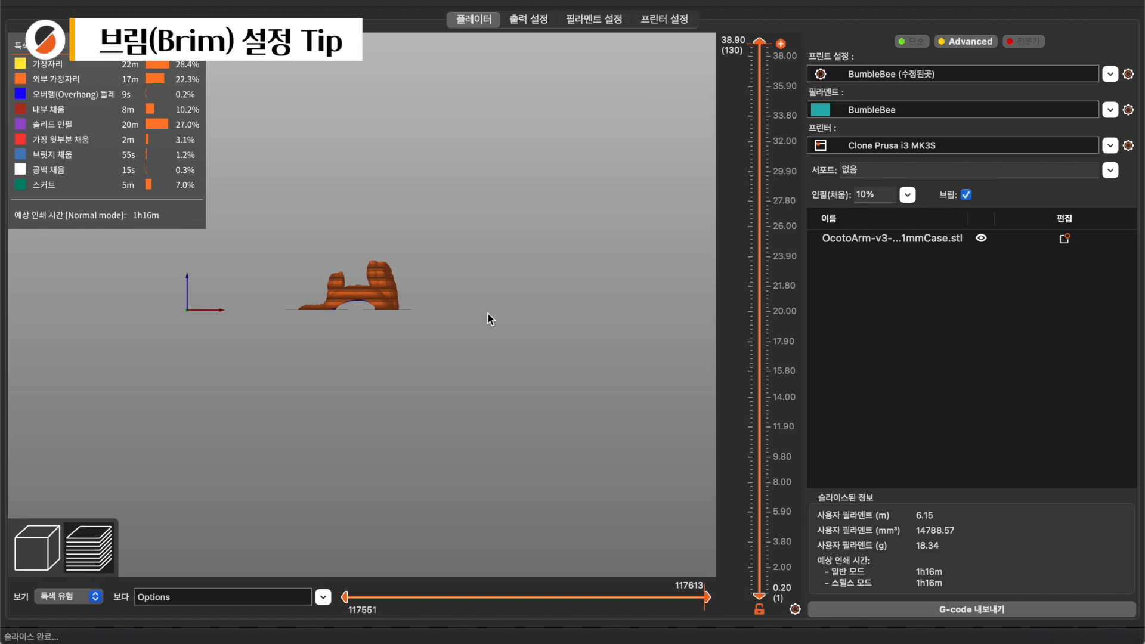
key("shift+Tab")
Examine from below, at close range, how the brim lines meet the perimeters of the octopus arm's contact area.
scroll(568, 283, "up", 8)
scroll(570, 285, "down", 2)
left_click_drag(515, 367, 516, 411)
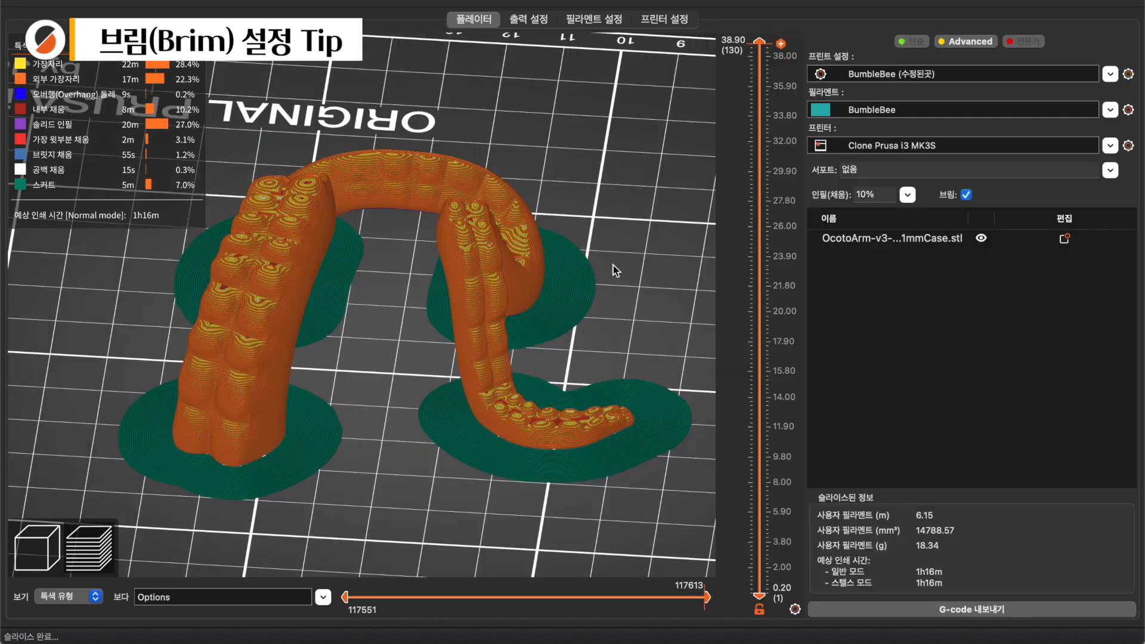
key("2")
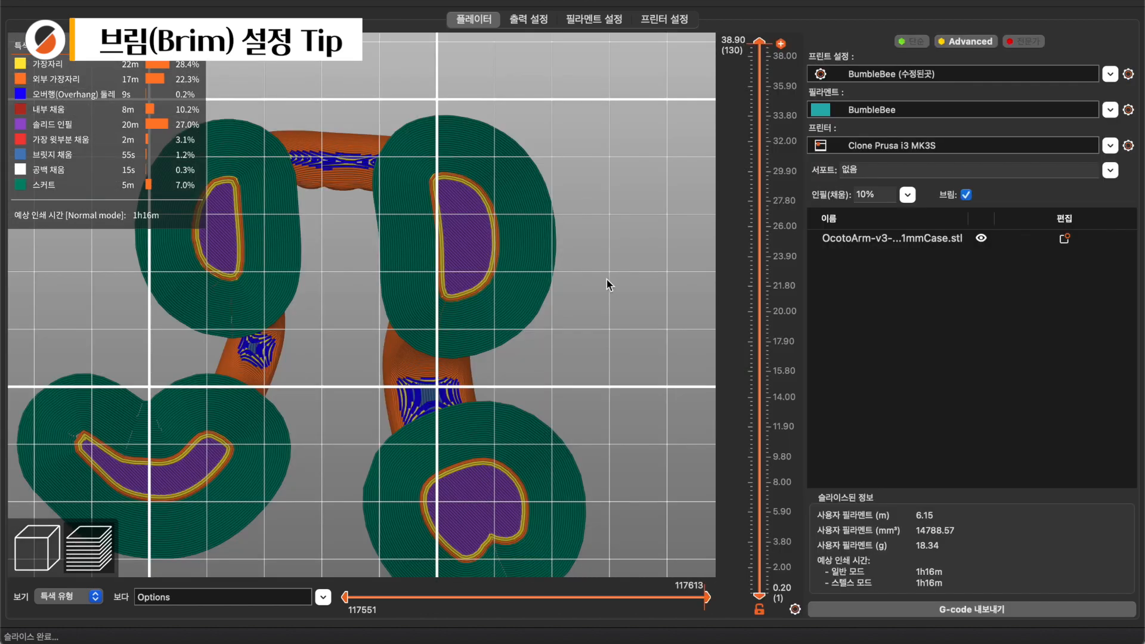
scroll(468, 162, "up", 10)
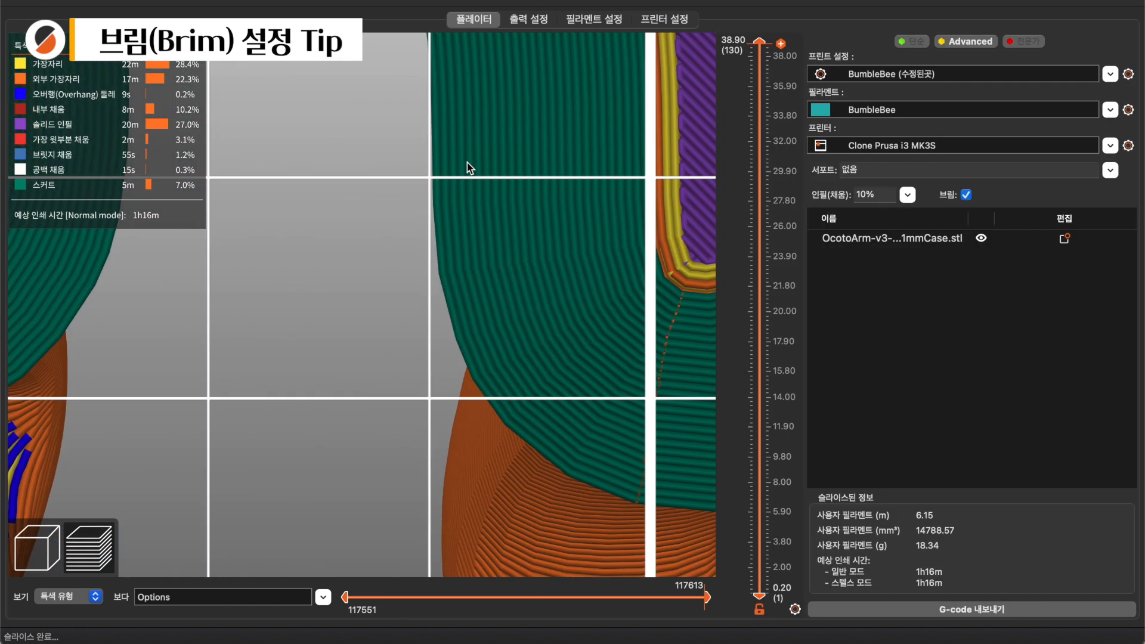
scroll(113, 360, "up", 2)
right_click_drag(113, 360, 14, 406)
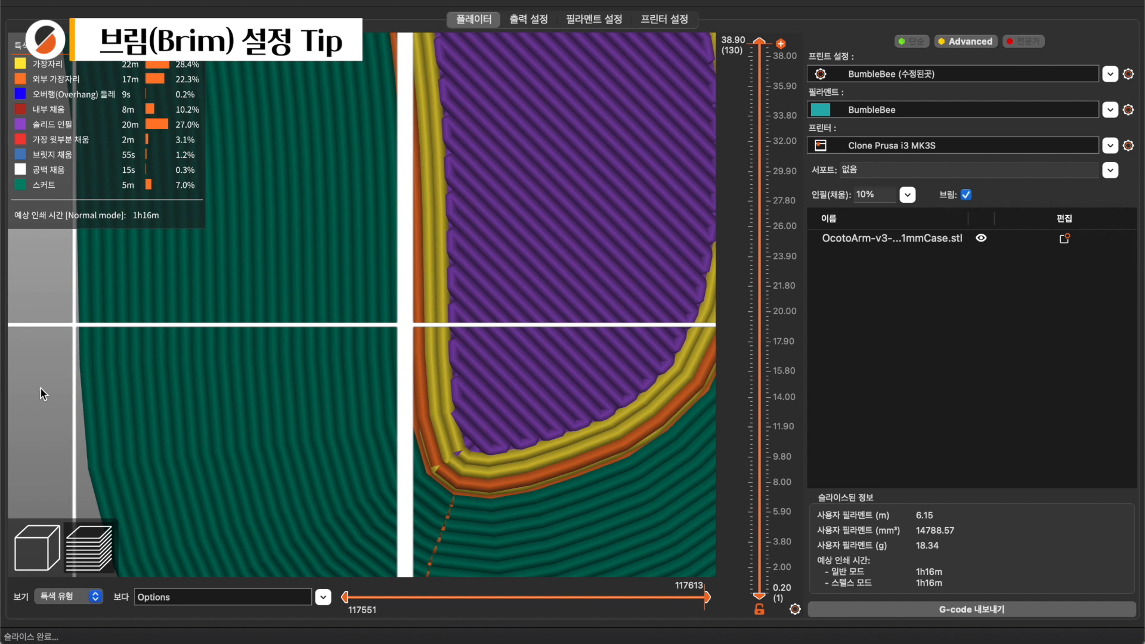
right_click_drag(234, 403, 0, 370)
scroll(367, 284, "down", 3)
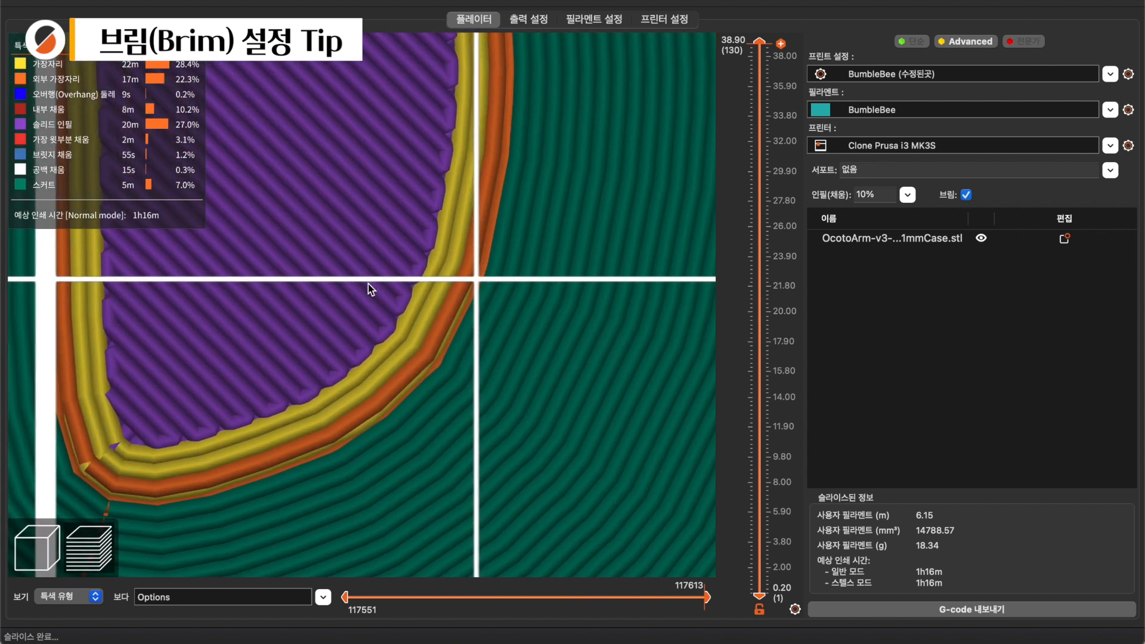
scroll(368, 284, "up", 5)
scroll(368, 284, "down", 2)
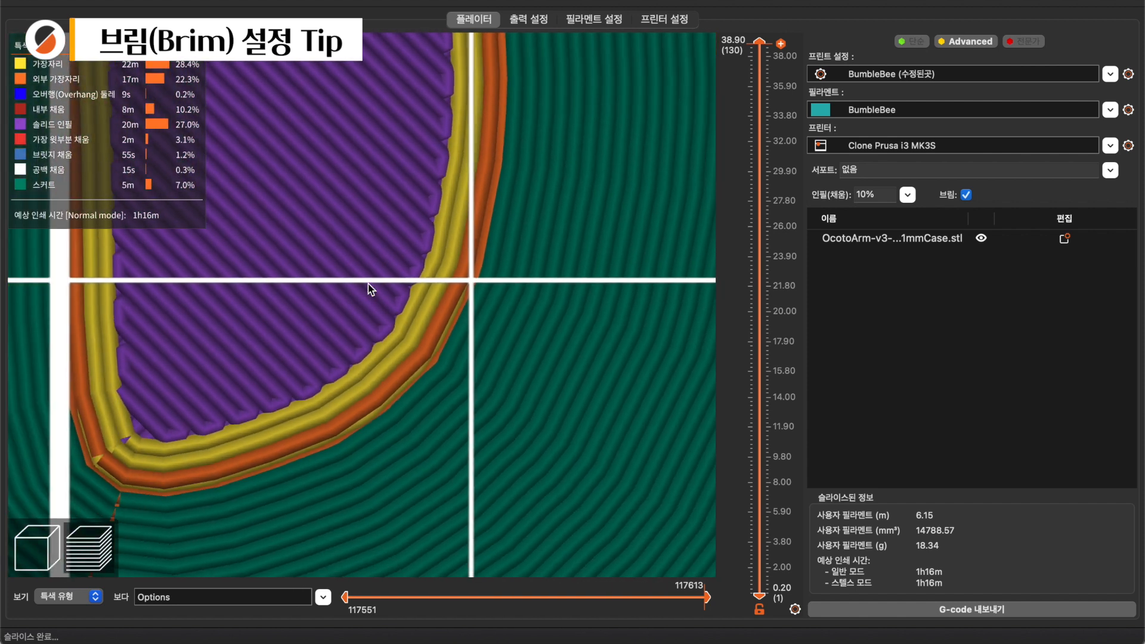
Limit the sliced preview to the first layer and inspect the join between brim and contact area from below and above.
left_click_drag(763, 45, 767, 626)
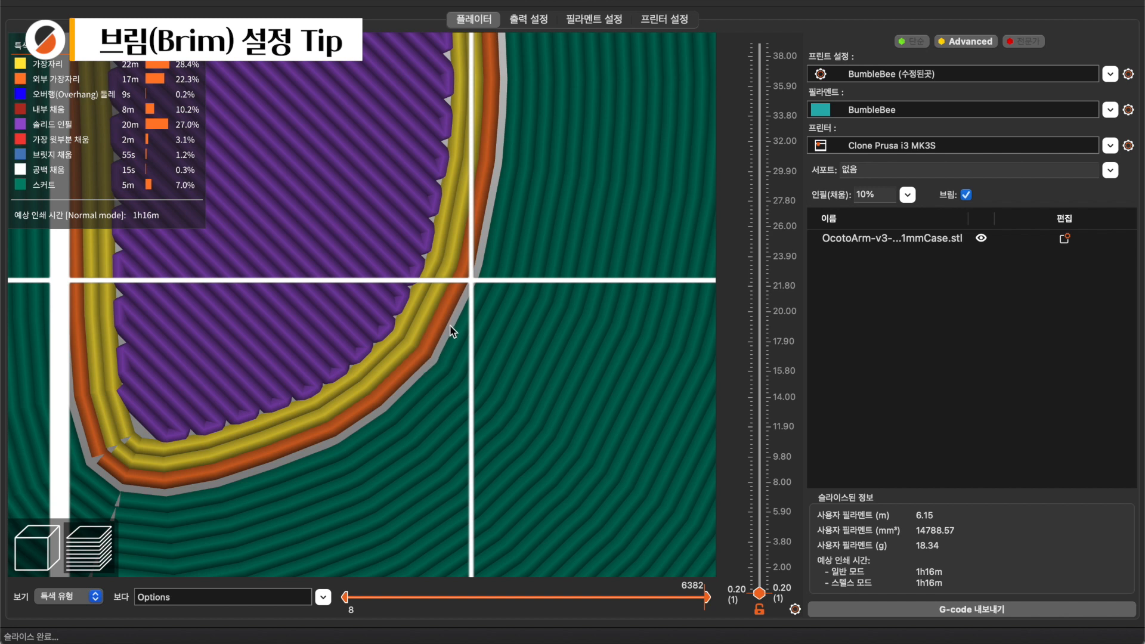
scroll(446, 330, "down", 10)
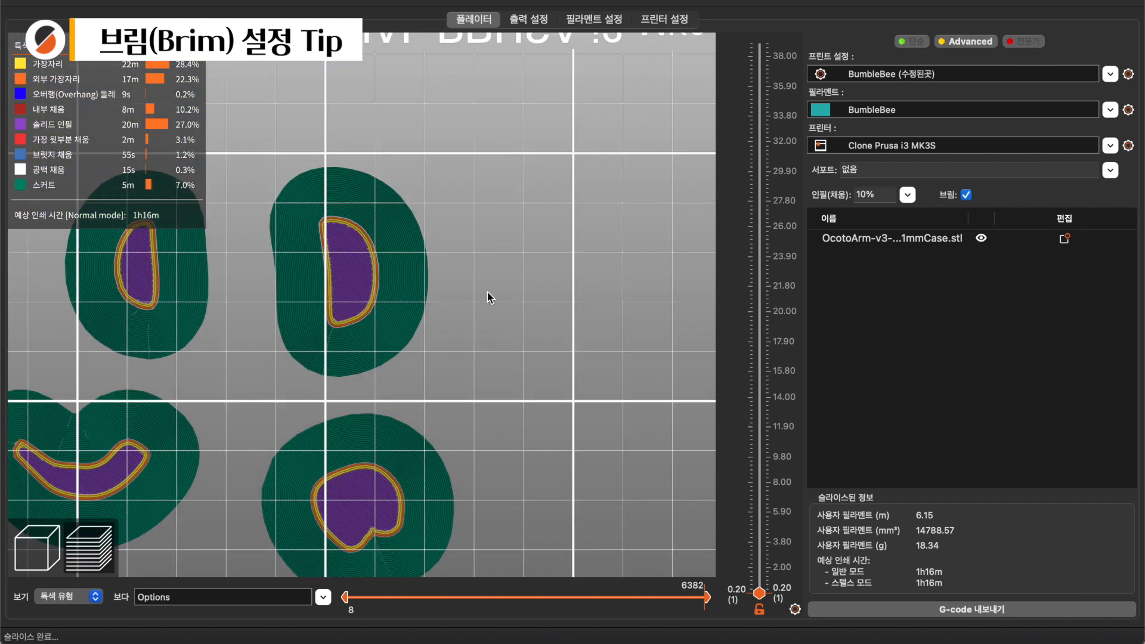
left_click_drag(477, 282, 467, 314)
scroll(367, 283, "up", 6)
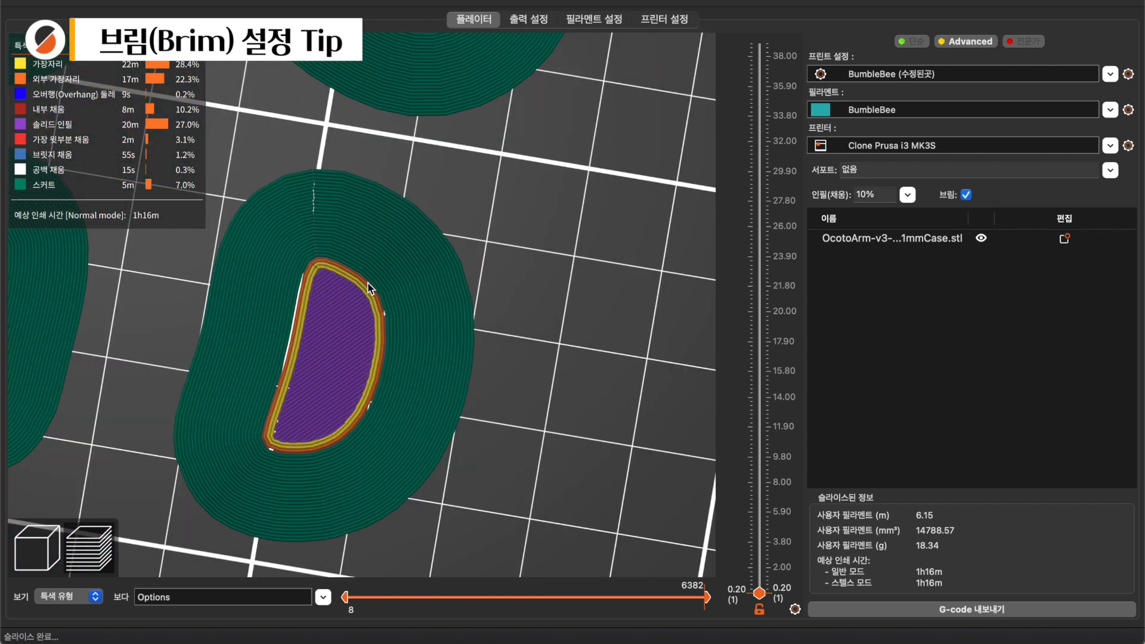
scroll(427, 192, "up", 5)
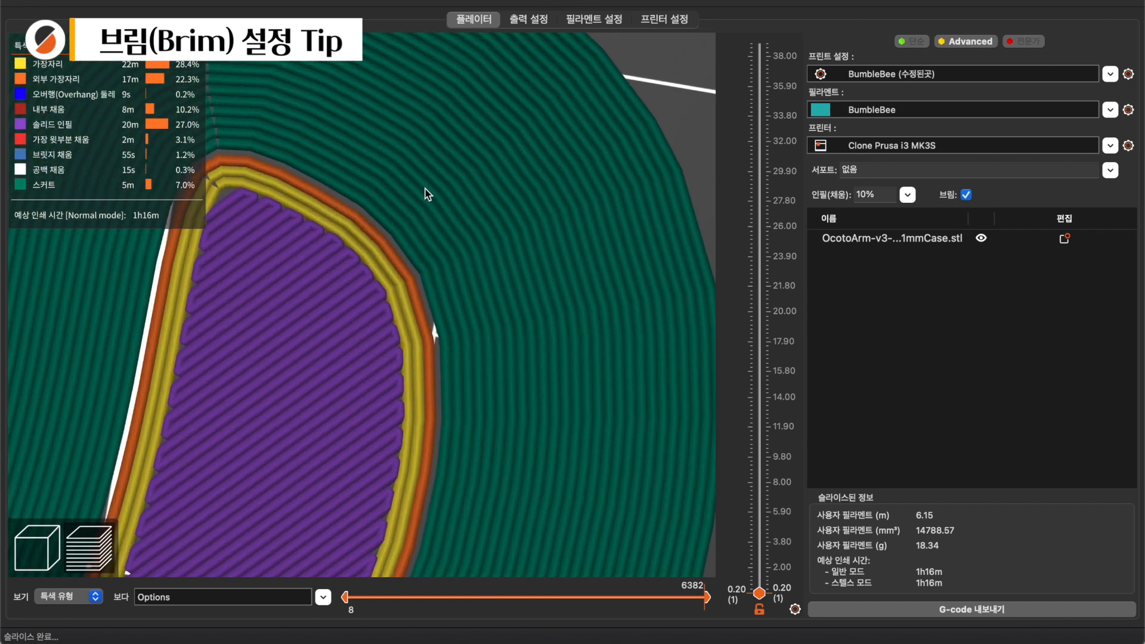
scroll(432, 289, "down", 5)
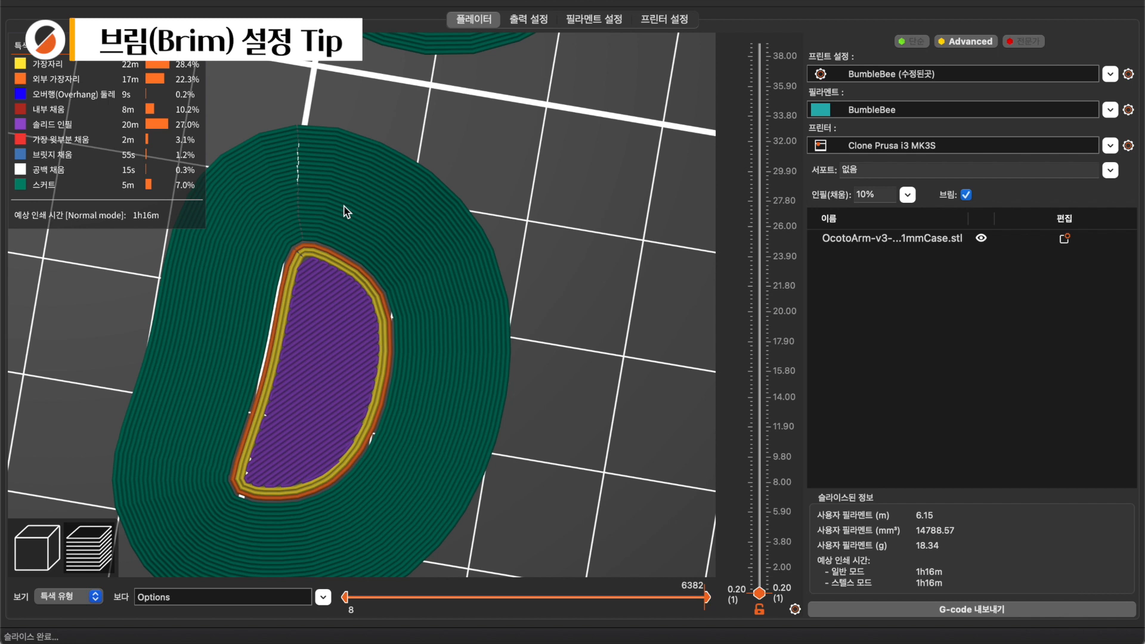
scroll(345, 212, "up", 5)
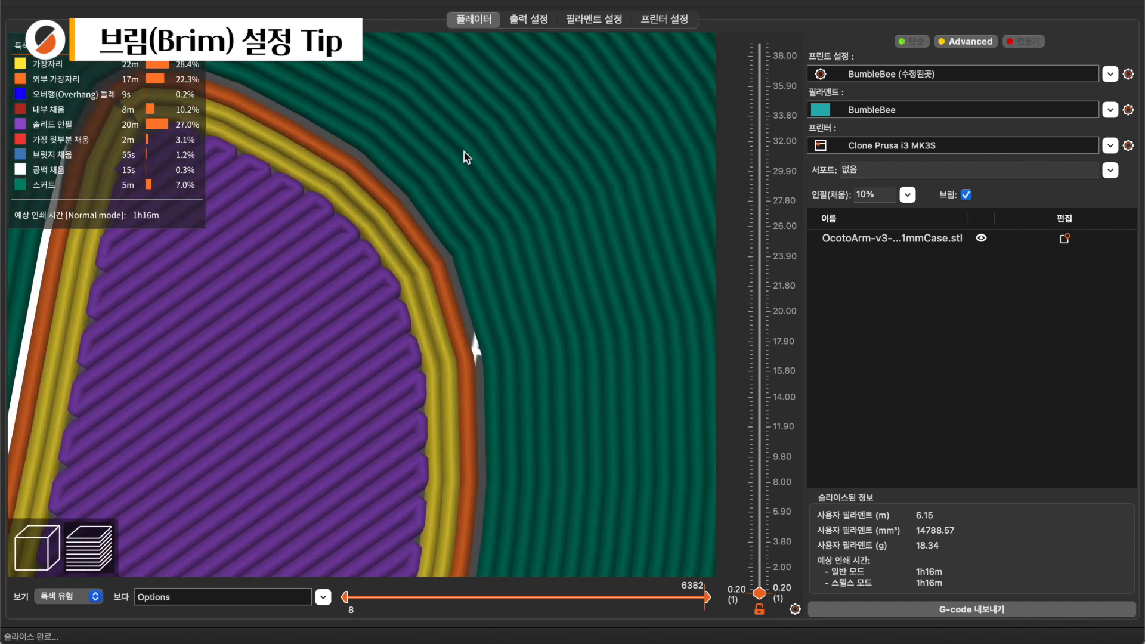
scroll(545, 125, "down", 8)
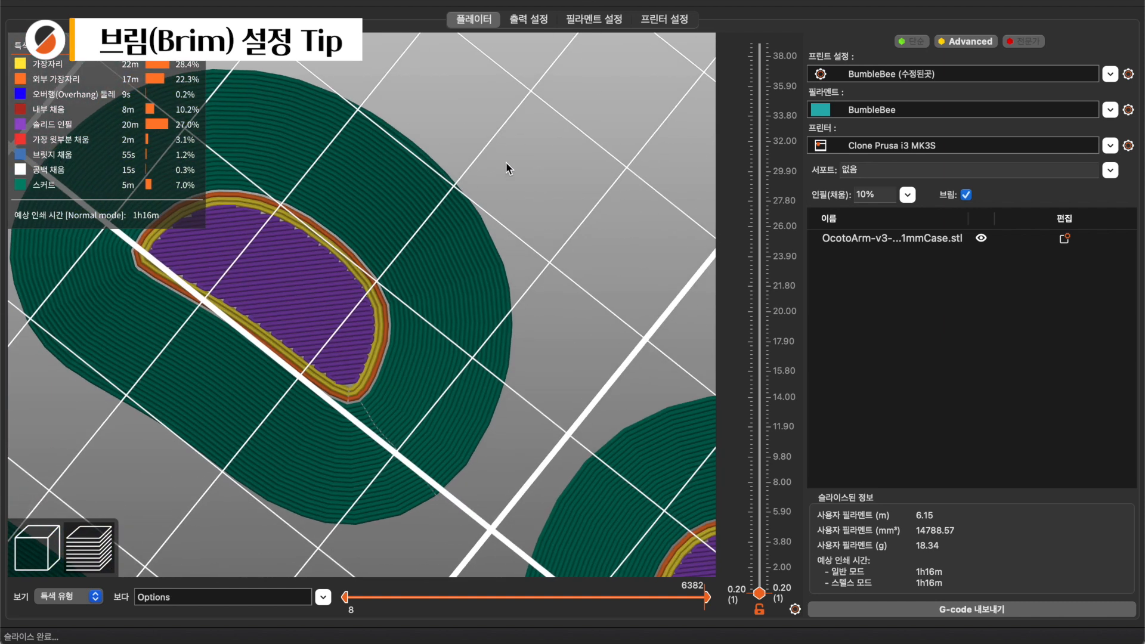
left_click_drag(506, 163, 532, 146)
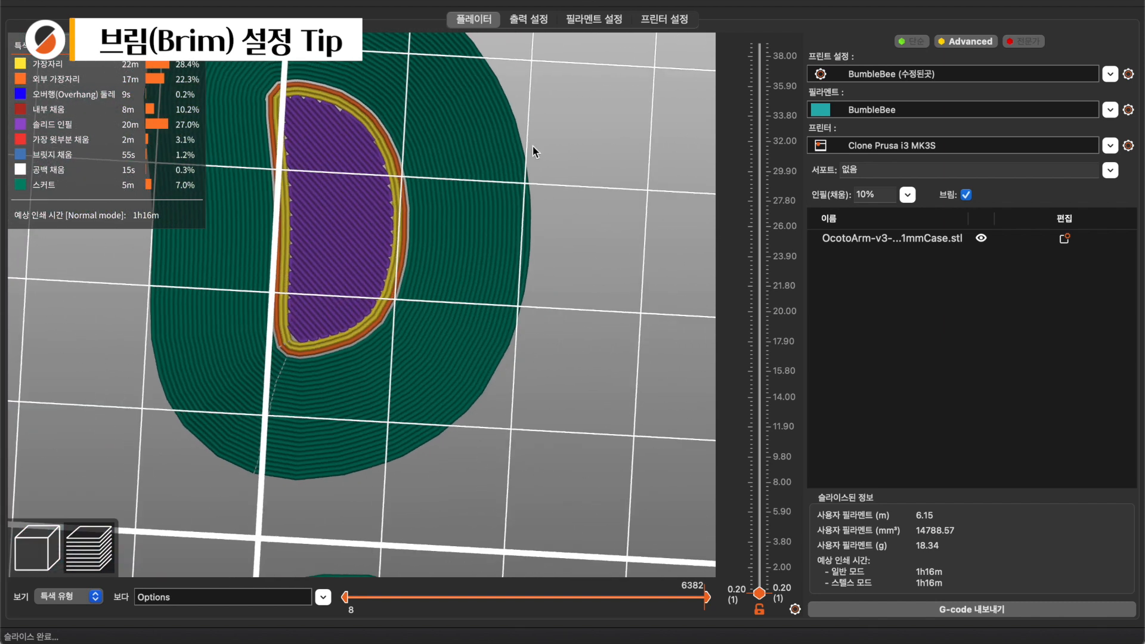
Examine the first layer from above, at close and wider range, where the brim borders the contact area's outer perimeter.
scroll(532, 145, "up", 10)
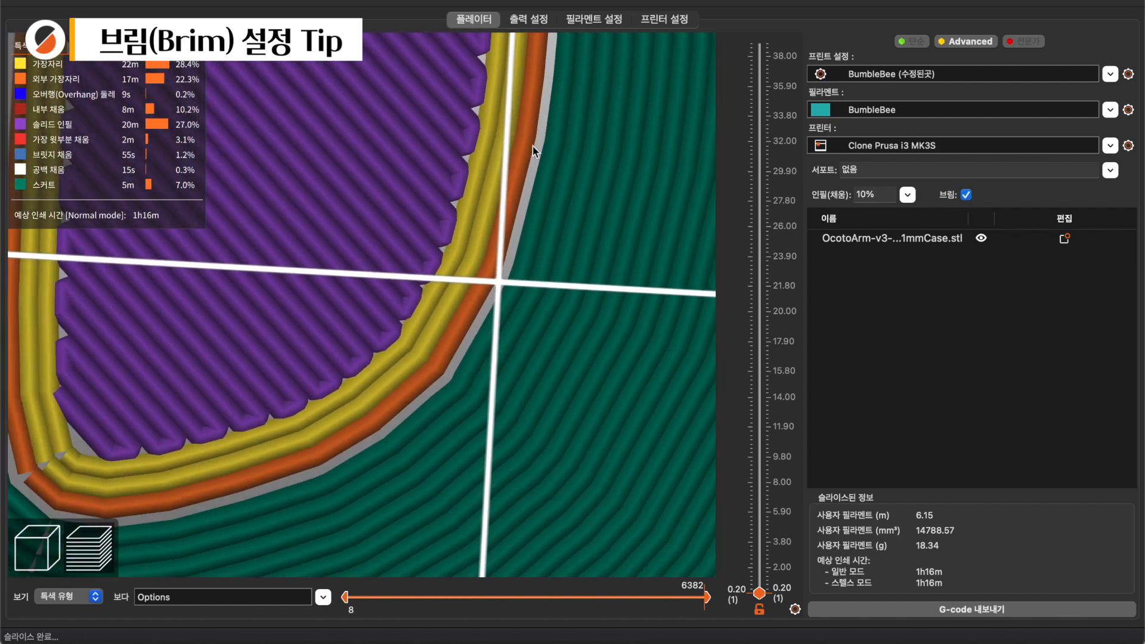
scroll(532, 145, "down", 8)
scroll(532, 145, "up", 6)
scroll(533, 145, "down", 2)
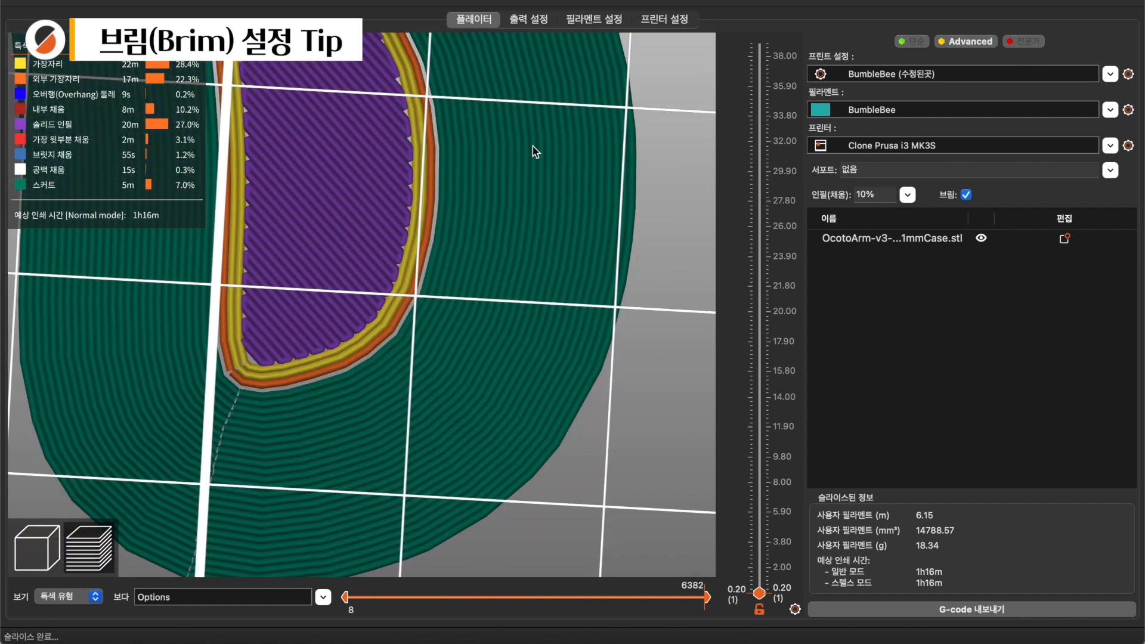
left_click_drag(532, 145, 518, 126)
Open the elephant foot compensation value in the advanced print settings.
left_click(539, 20)
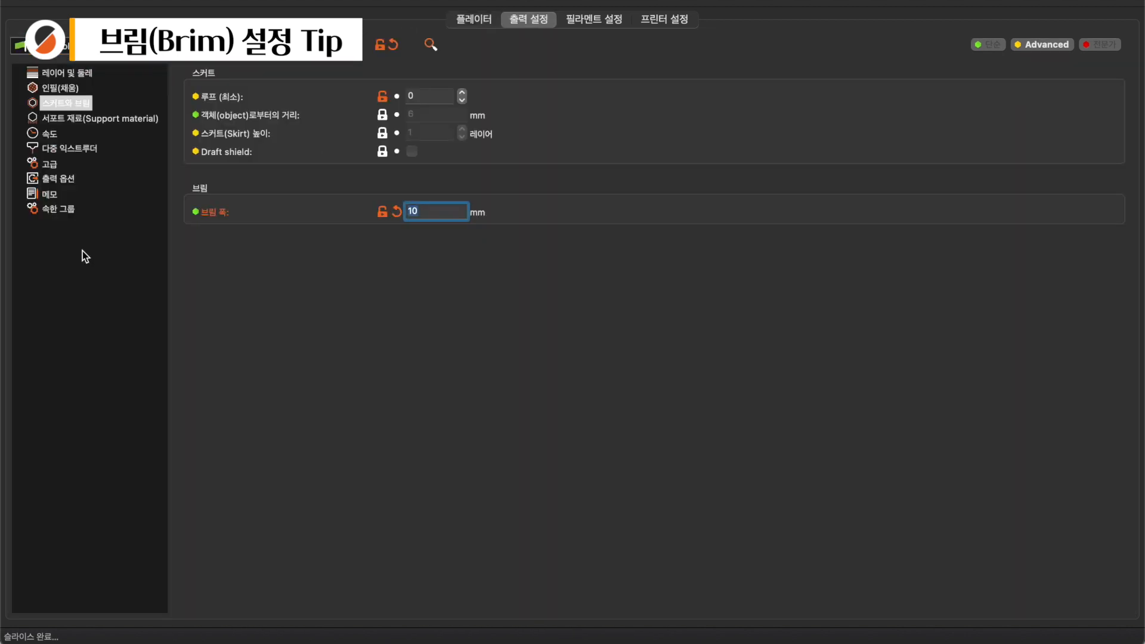
left_click(51, 166)
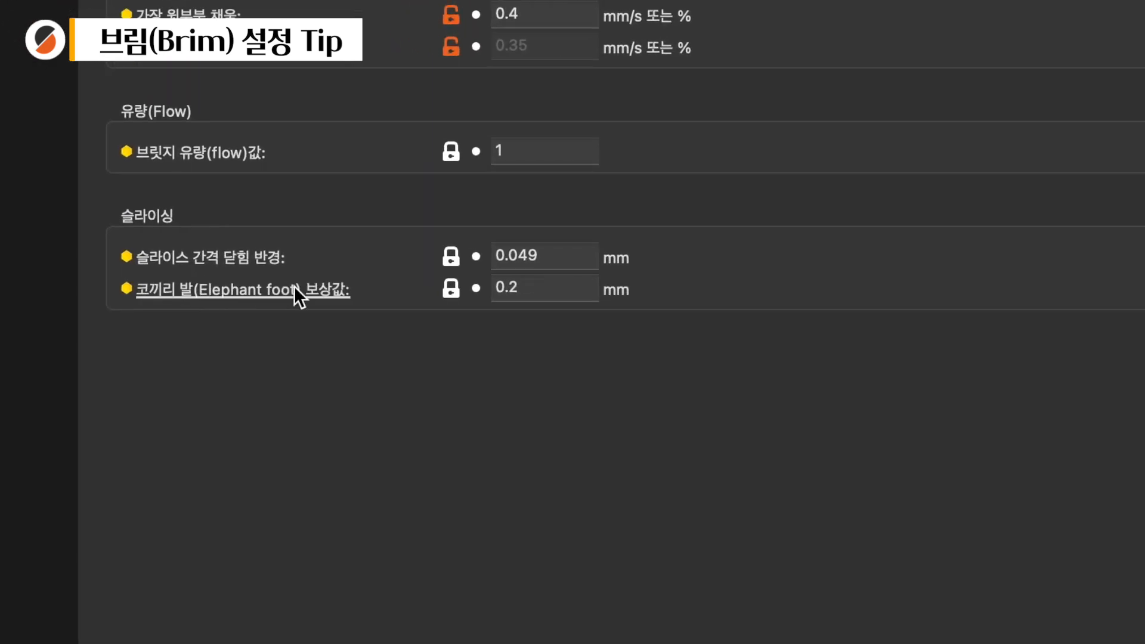
left_click(542, 290)
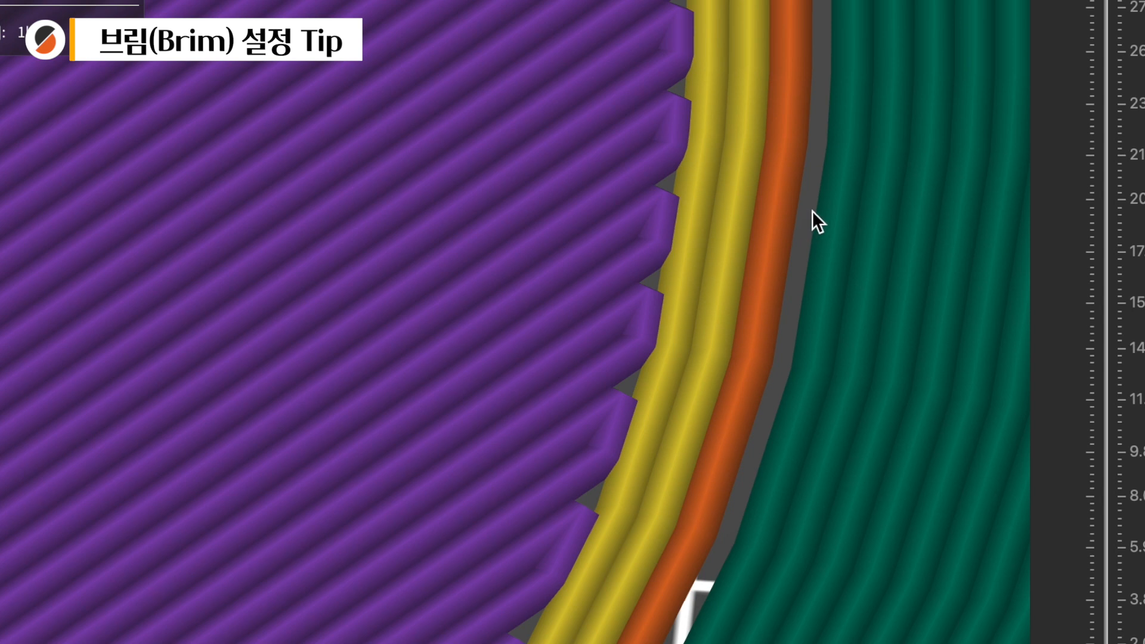
Inspect the spacing between the brim and the outer perimeter around one contact area of the sliced first layer.
scroll(806, 255, "down", 15)
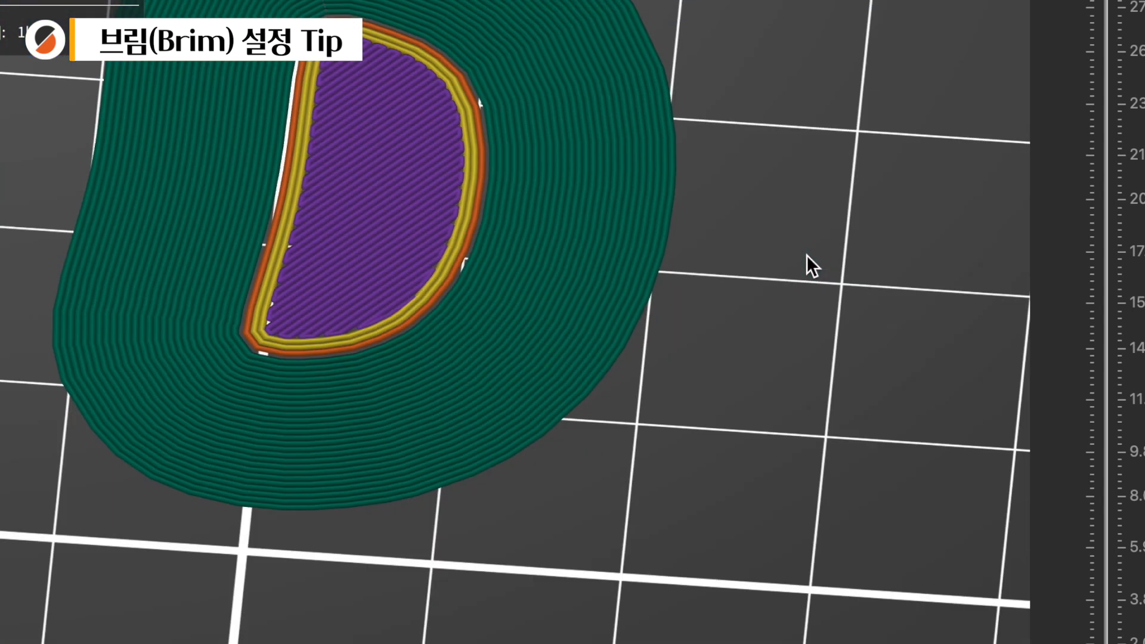
scroll(807, 255, "up", 7)
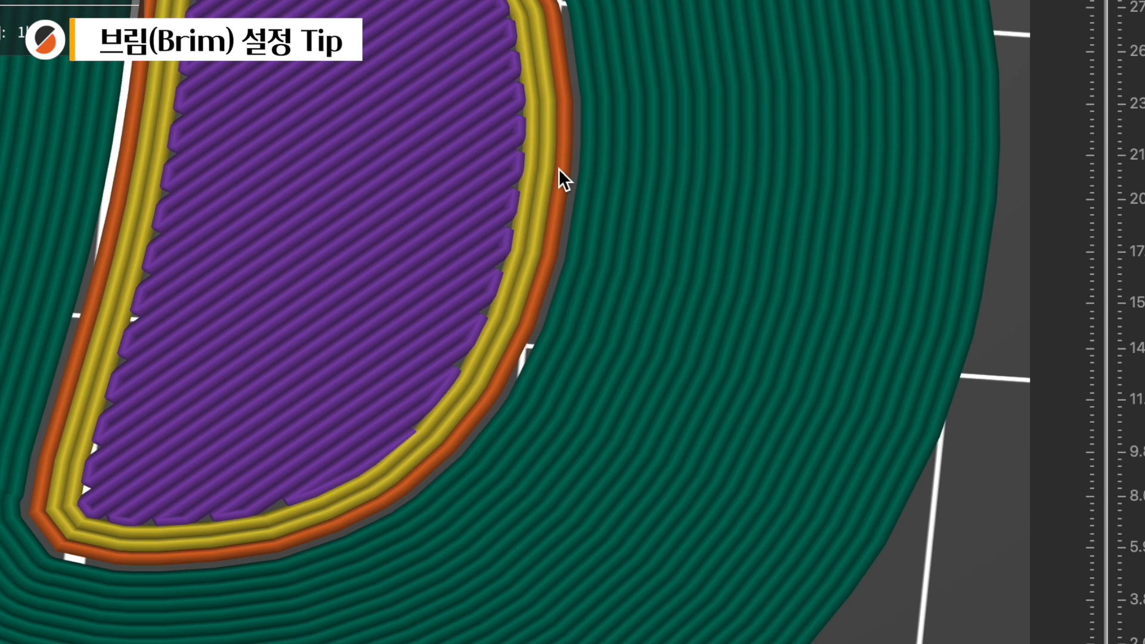
scroll(558, 168, "up", 4)
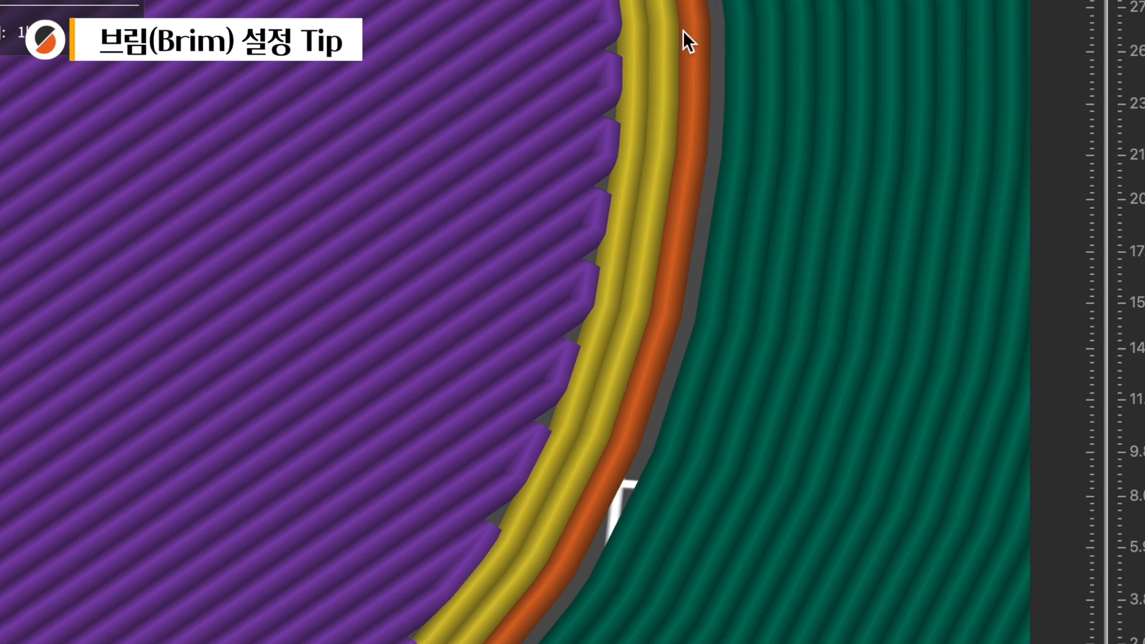
scroll(688, 218, "down", 10)
mouse_move(687, 217)
left_mouse_down()
mouse_move(685, 120)
mouse_move(688, 194)
left_mouse_up()
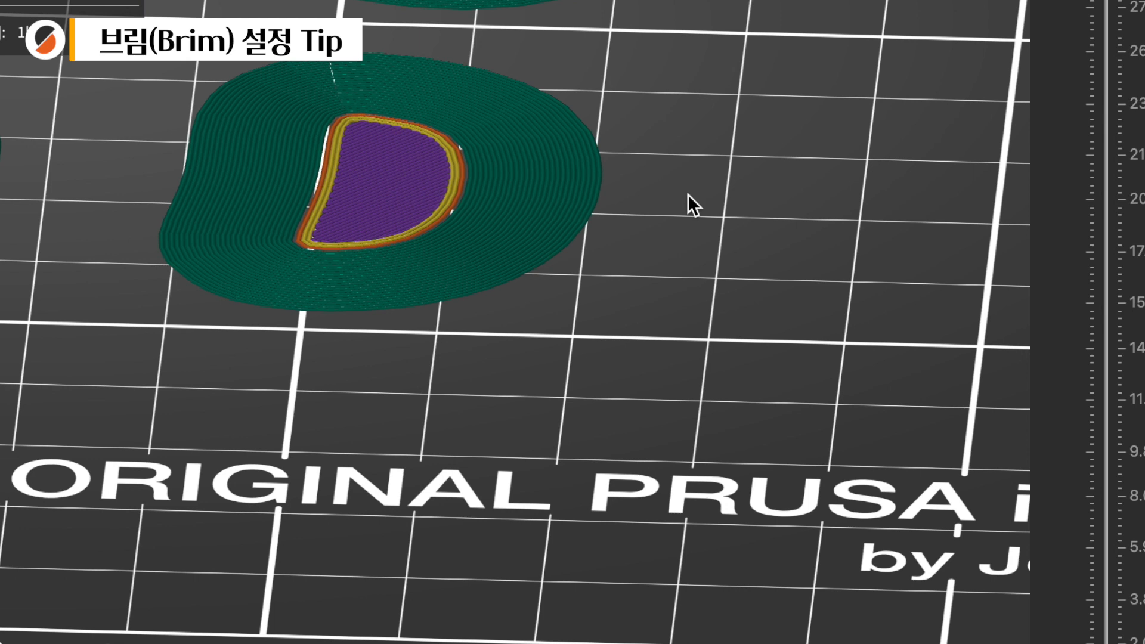
scroll(489, 166, "up", 10)
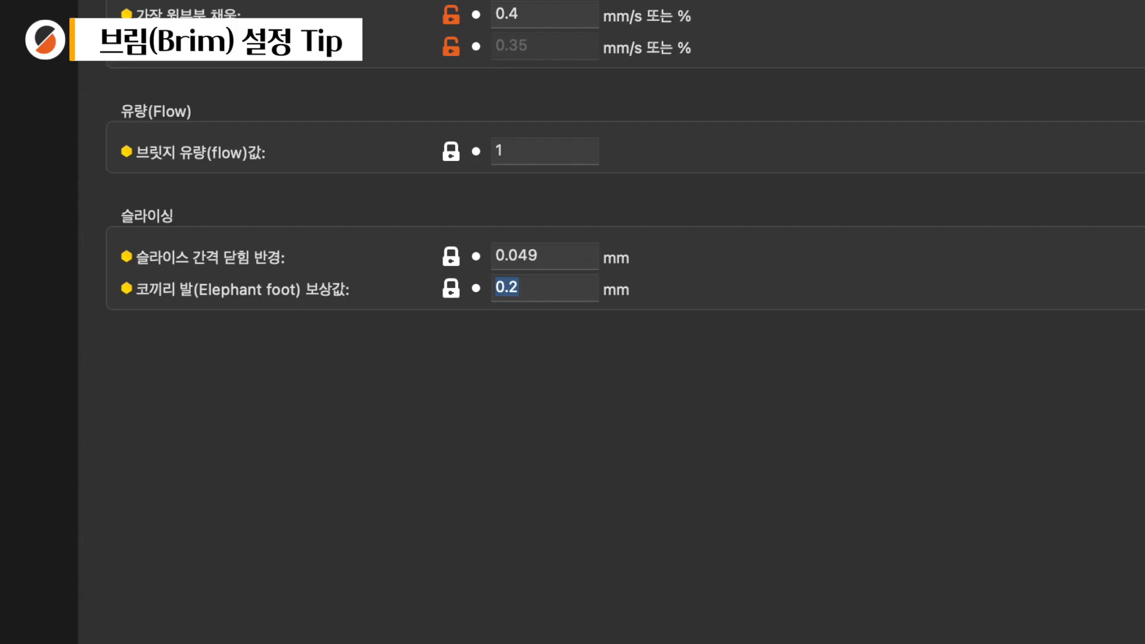
Set the elephant foot compensation to 0 mm and check the join between brim and outer perimeter in the sliced first layer.
left_click(531, 286)
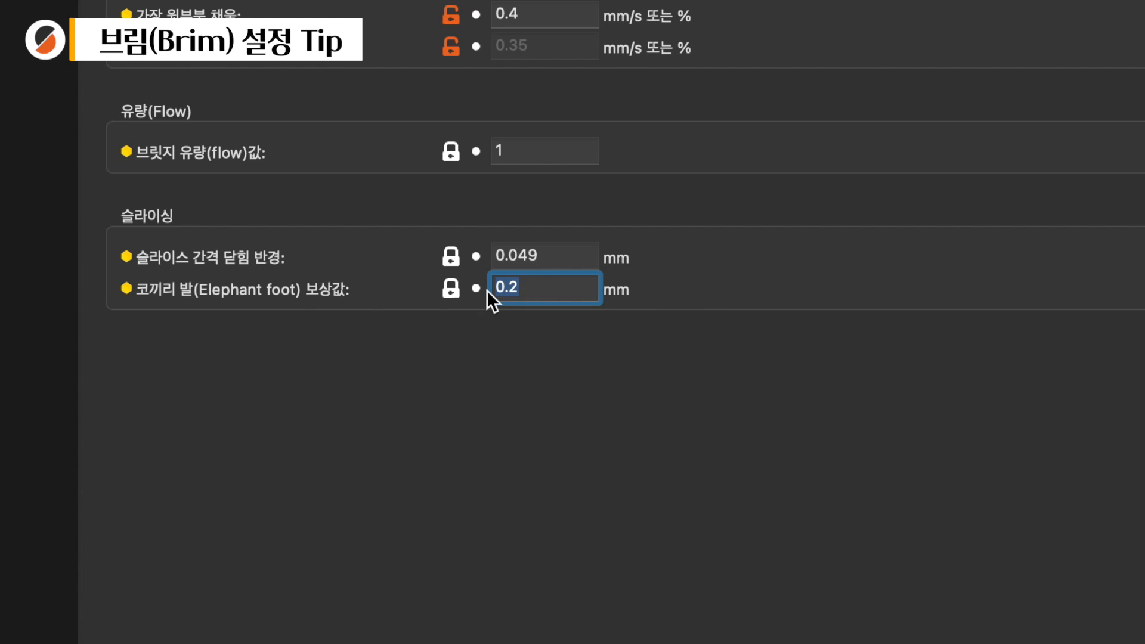
mouse_move(566, 293)
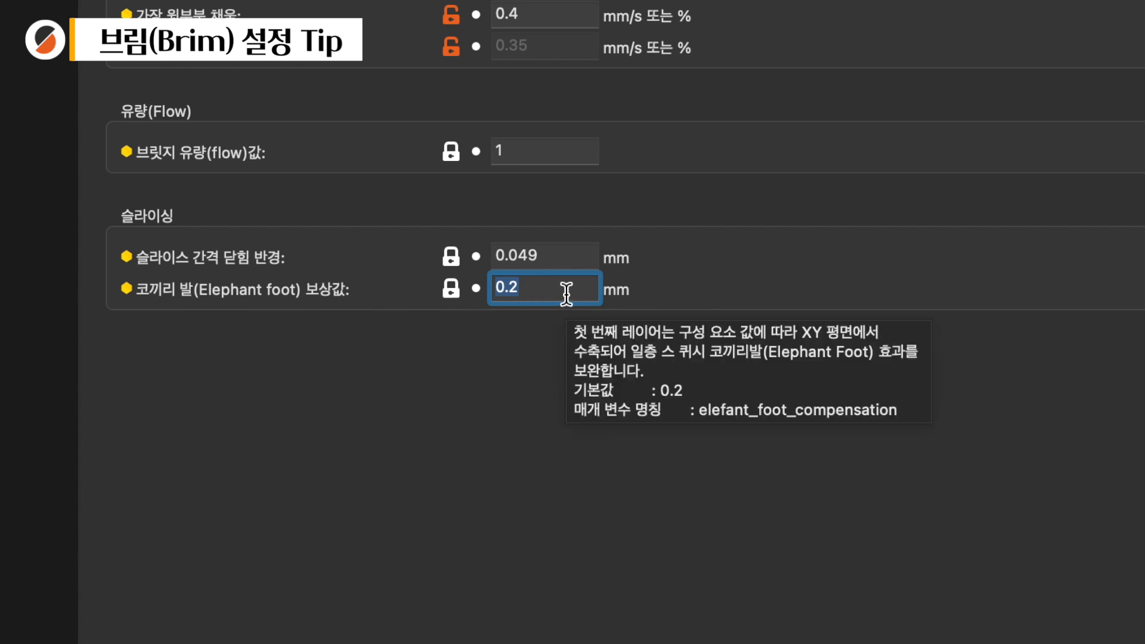
type("0")
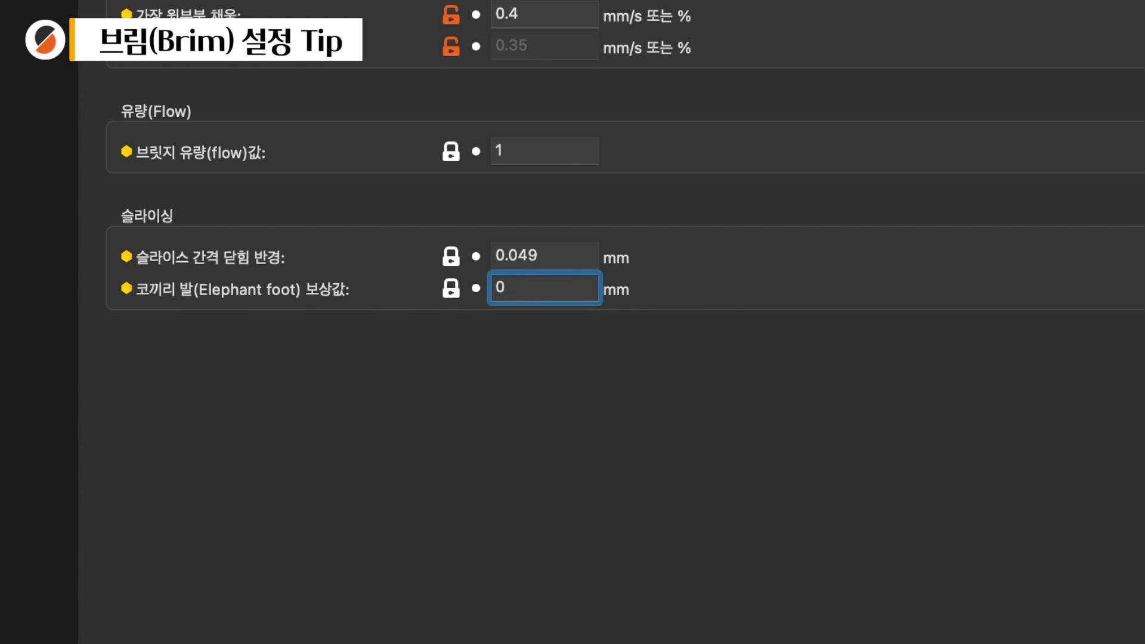
left_click(580, 256)
left_click(557, 288)
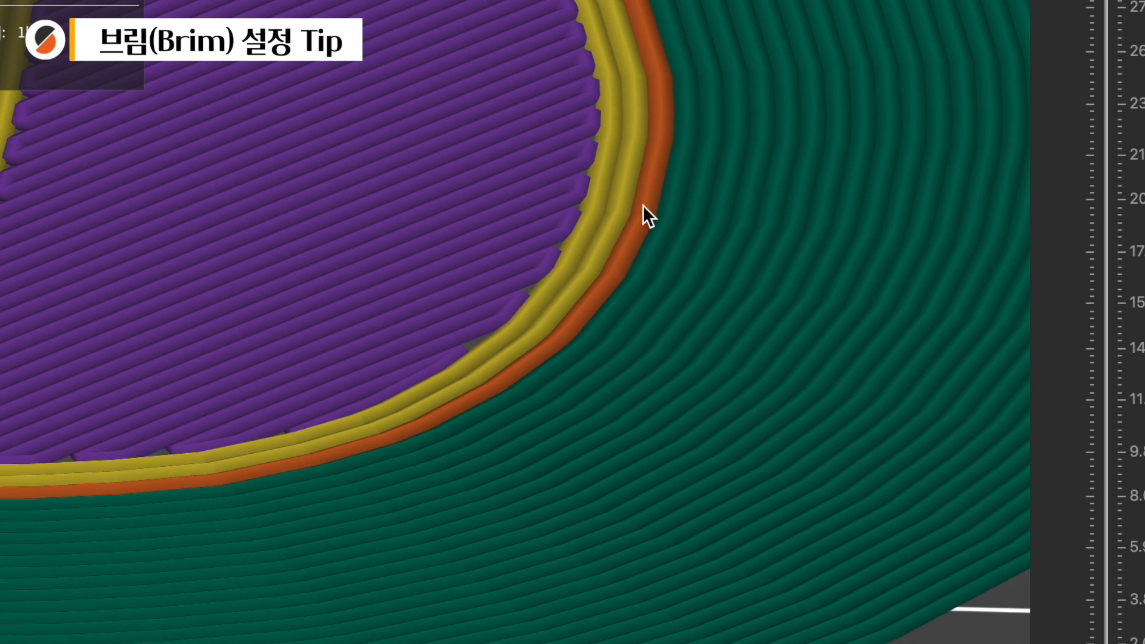
scroll(643, 205, "up", 3)
scroll(643, 205, "down", 2)
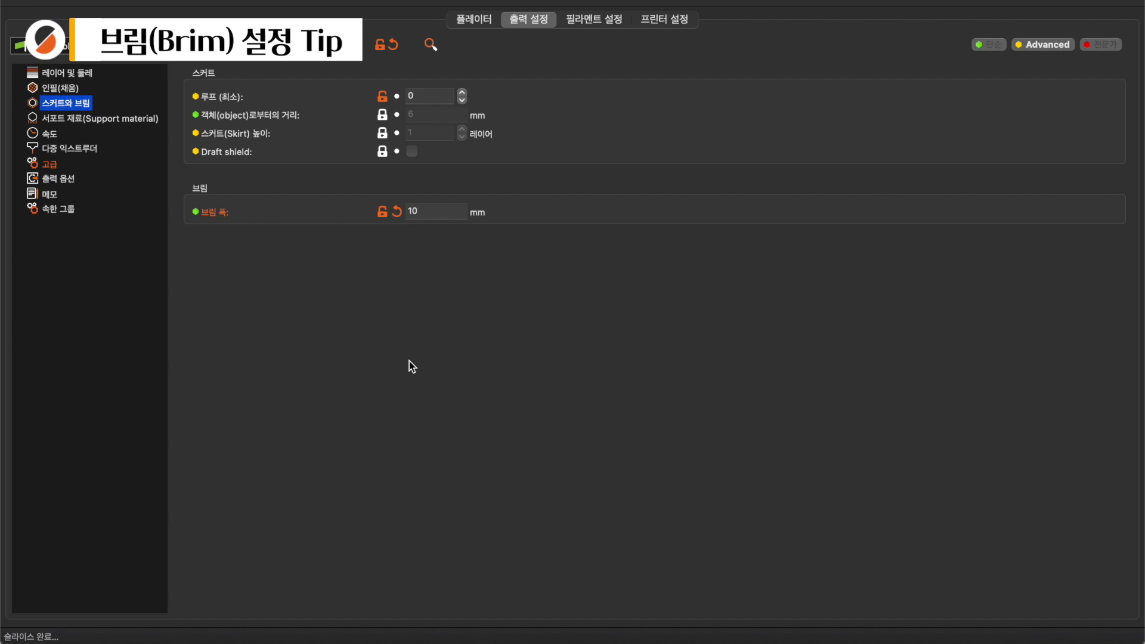
Reset the brim width to its preset value of 0 mm and set the raft to 3 layers.
left_click(397, 211)
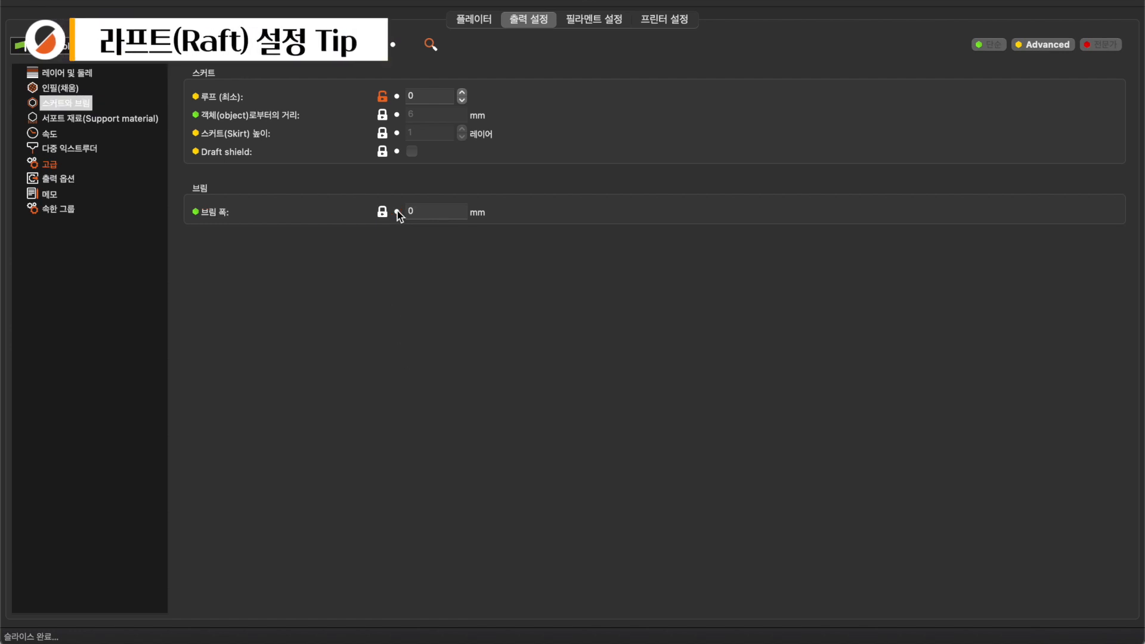
left_click(90, 120)
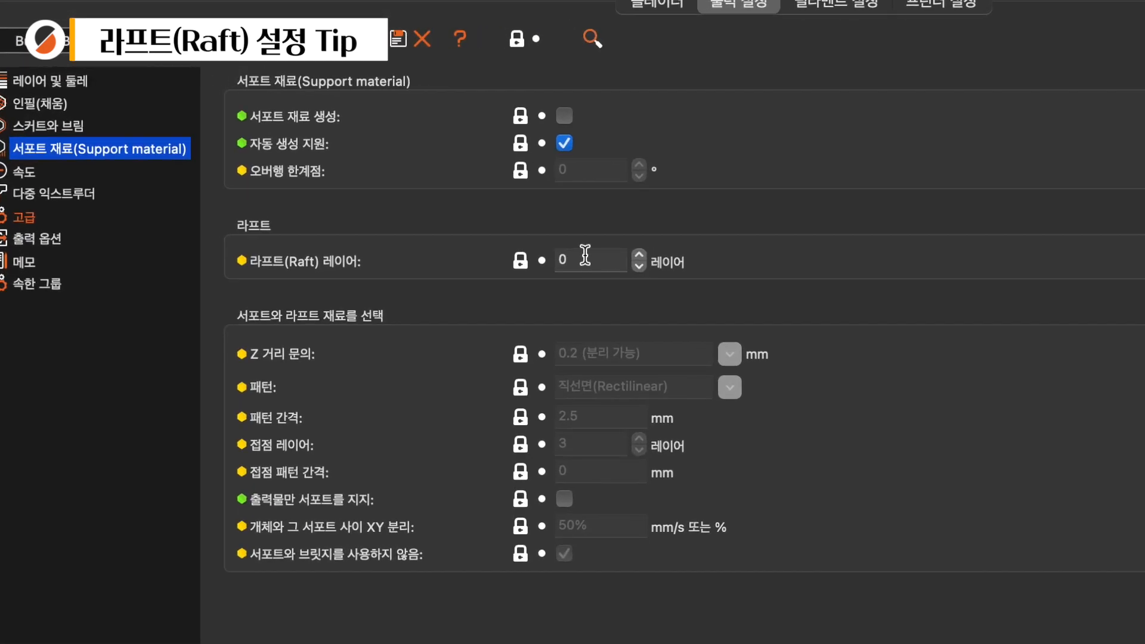
mouse_move(585, 255)
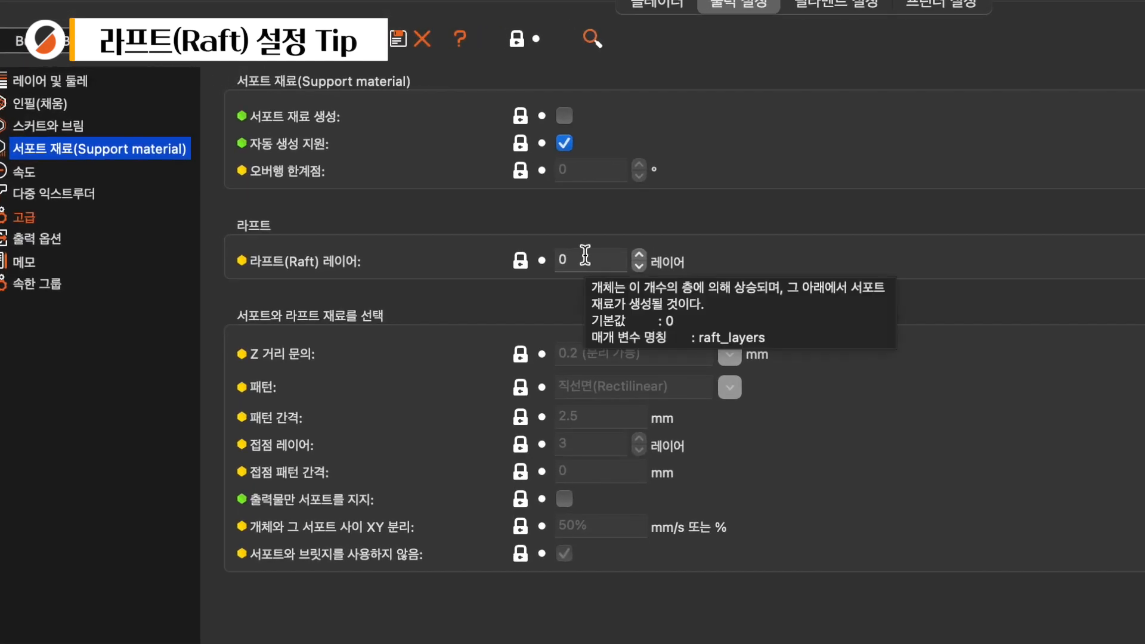
left_click(639, 254)
left_click(639, 254)
left_click(640, 253)
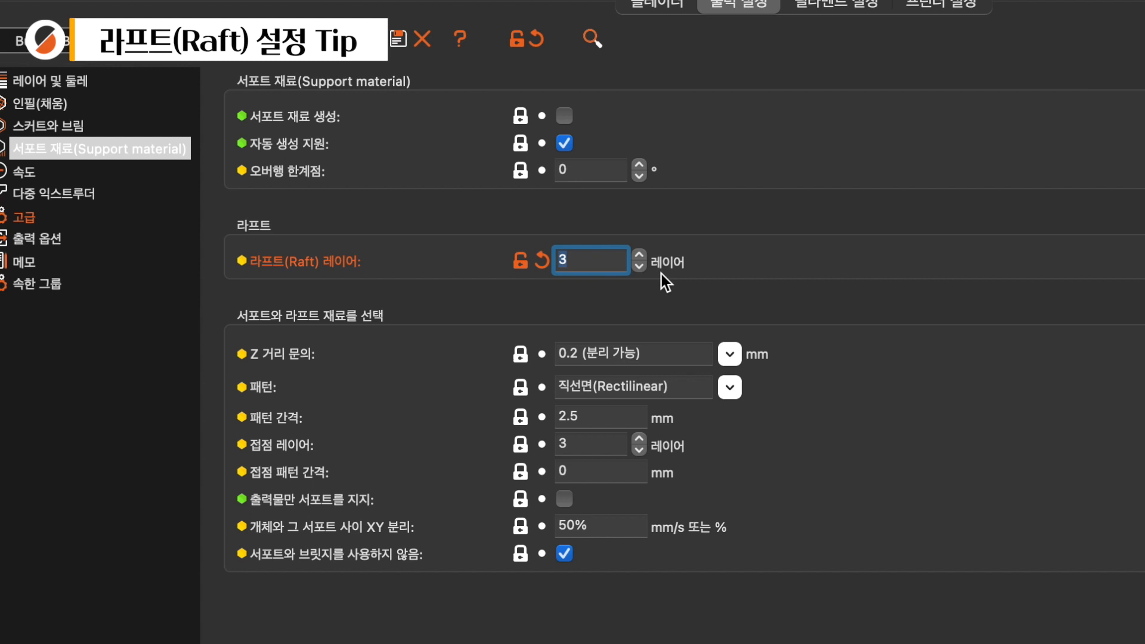
Show the sliced model on the plater and examine the raft areas beneath the octopus arm.
left_click(660, 4)
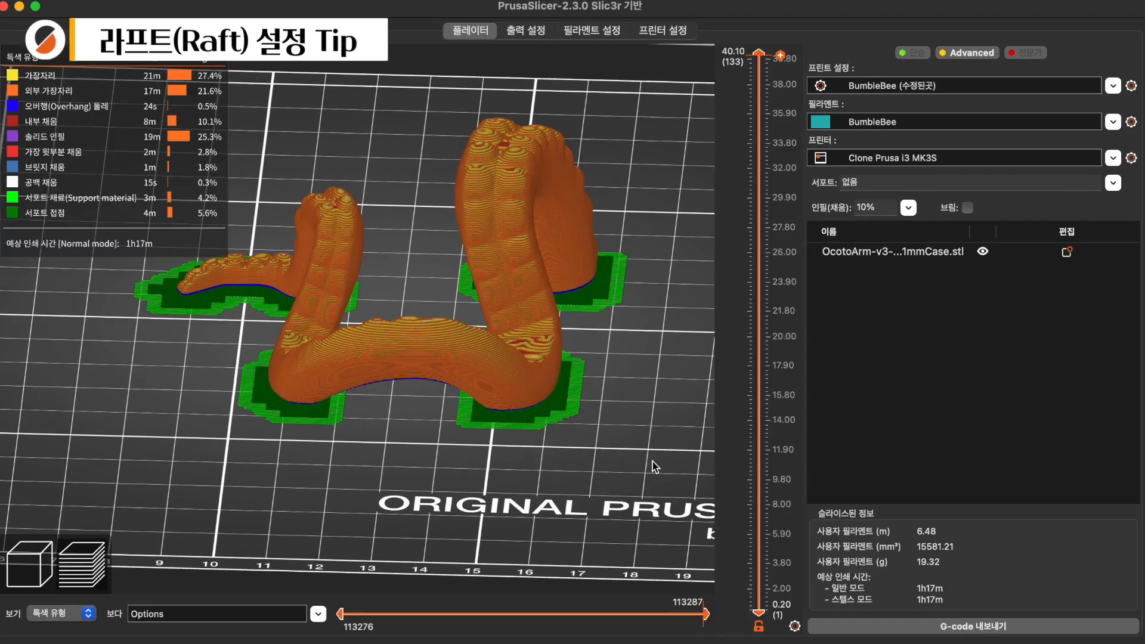
left_click_drag(652, 460, 628, 464)
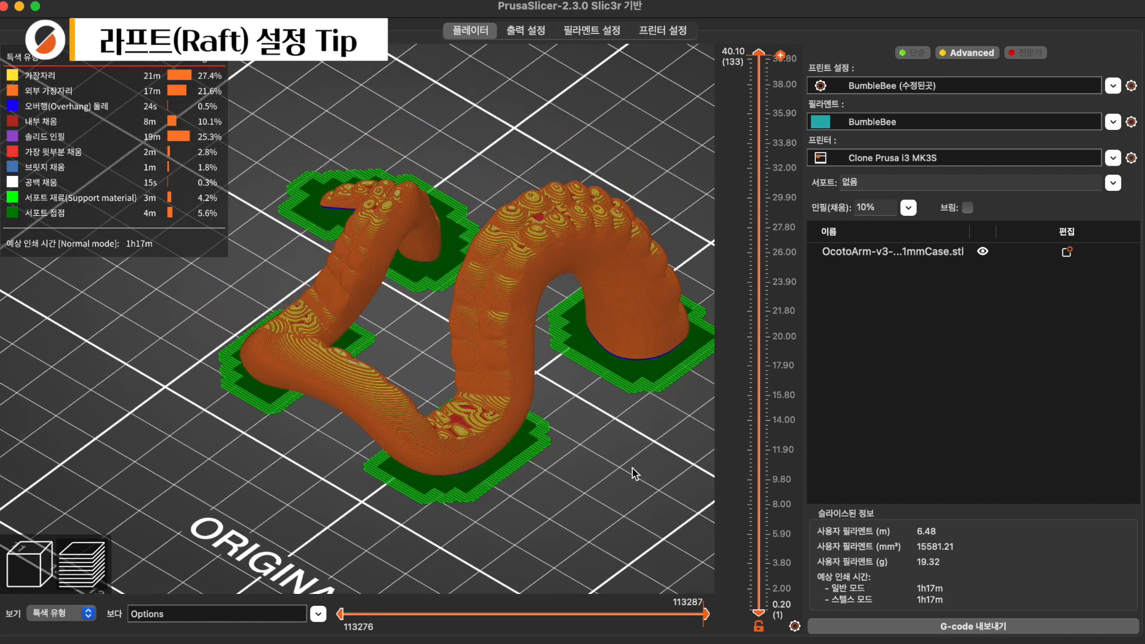
scroll(551, 413, "up", 5)
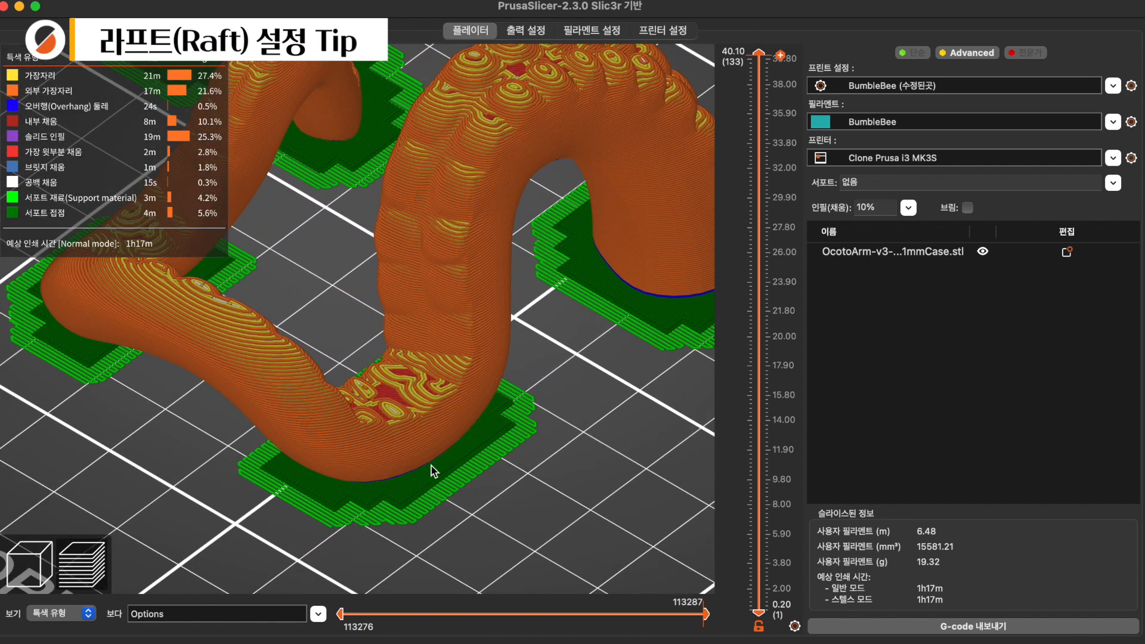
mouse_move(546, 501)
left_mouse_down()
mouse_move(545, 455)
mouse_move(556, 502)
left_mouse_up()
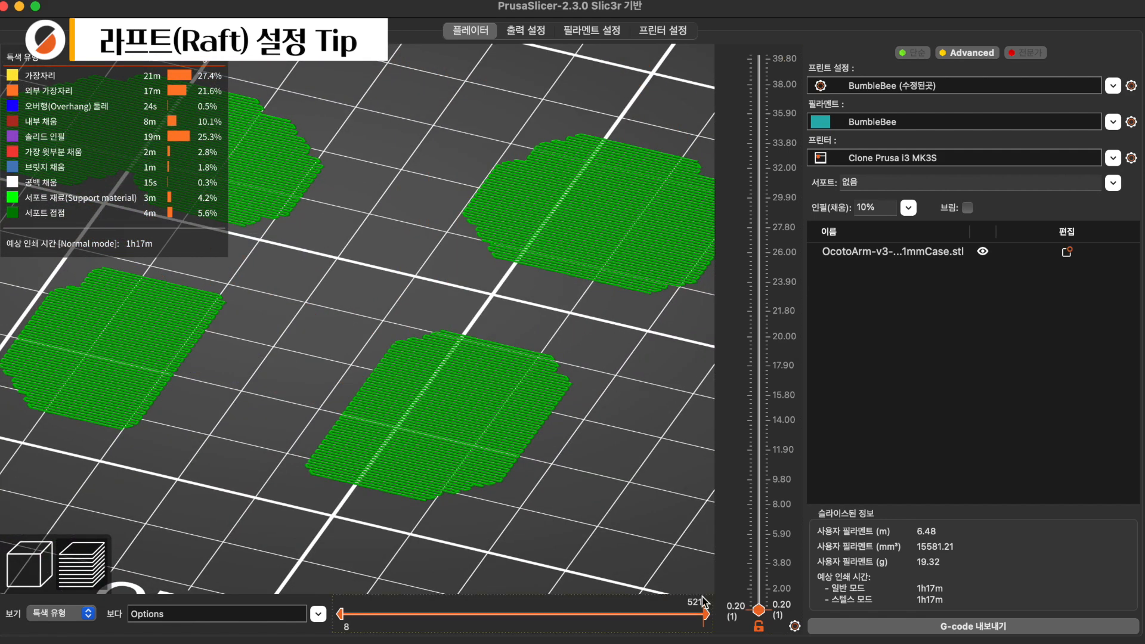
Step the layer preview up from layer 1 to layer 4, comparing the raft's top layer with the model's first layer.
key("Up")
key("Up")
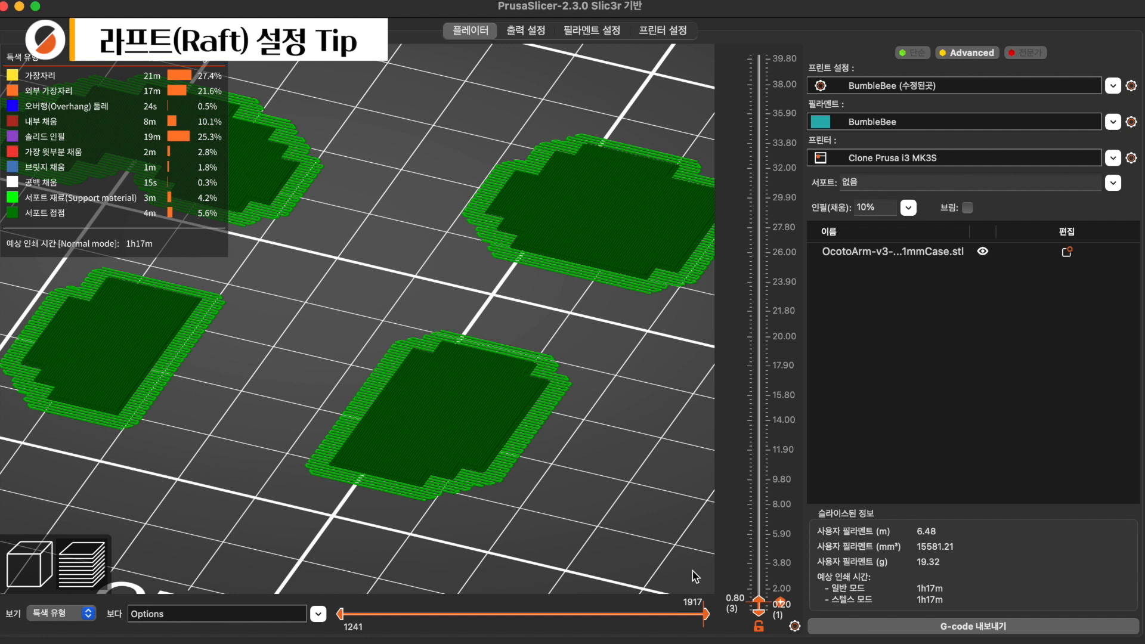
left_click_drag(643, 489, 614, 485)
scroll(615, 485, "up", 10)
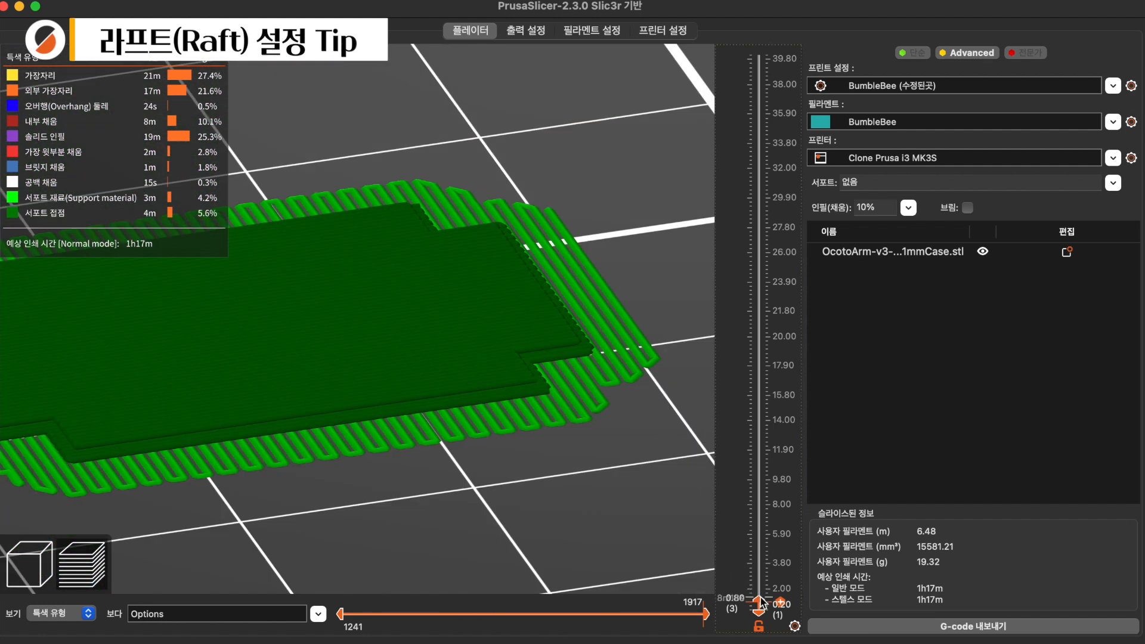
key("Up")
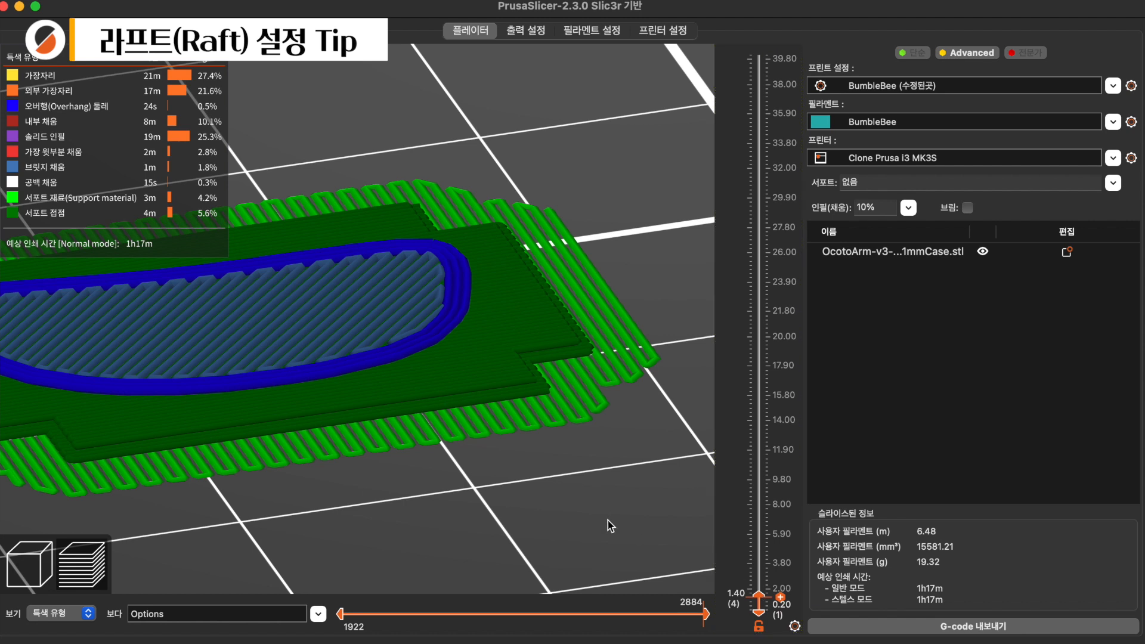
key("Down")
key("Up")
key("Down")
key("Up")
View the raft and the model's first layer from the side and from above.
left_click_drag(281, 412, 332, 514)
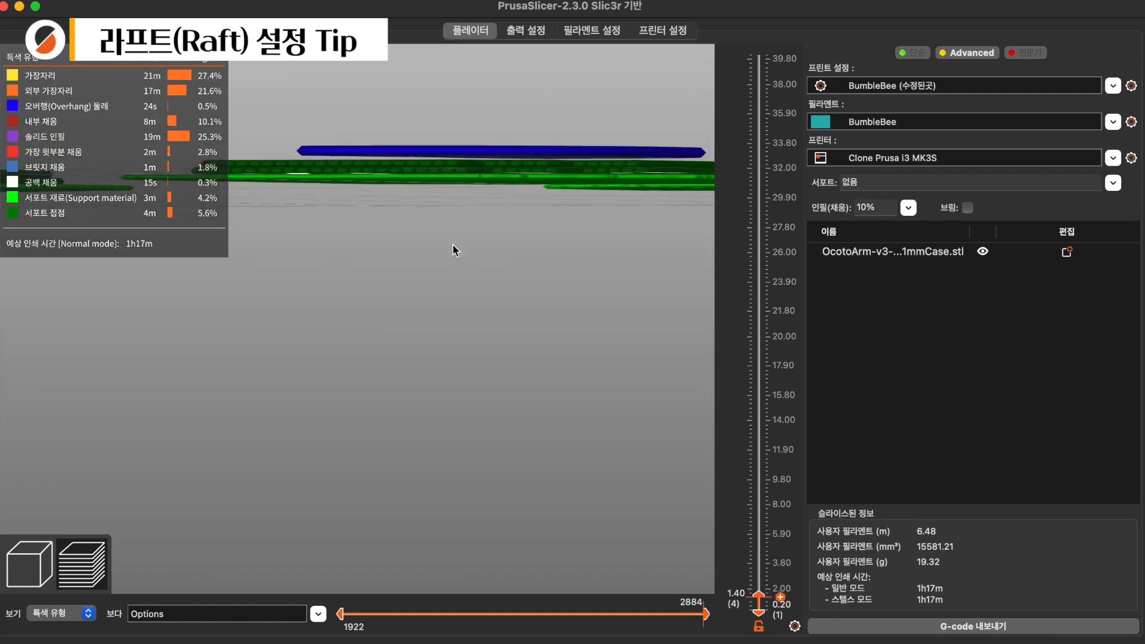
left_click_drag(453, 245, 529, 471)
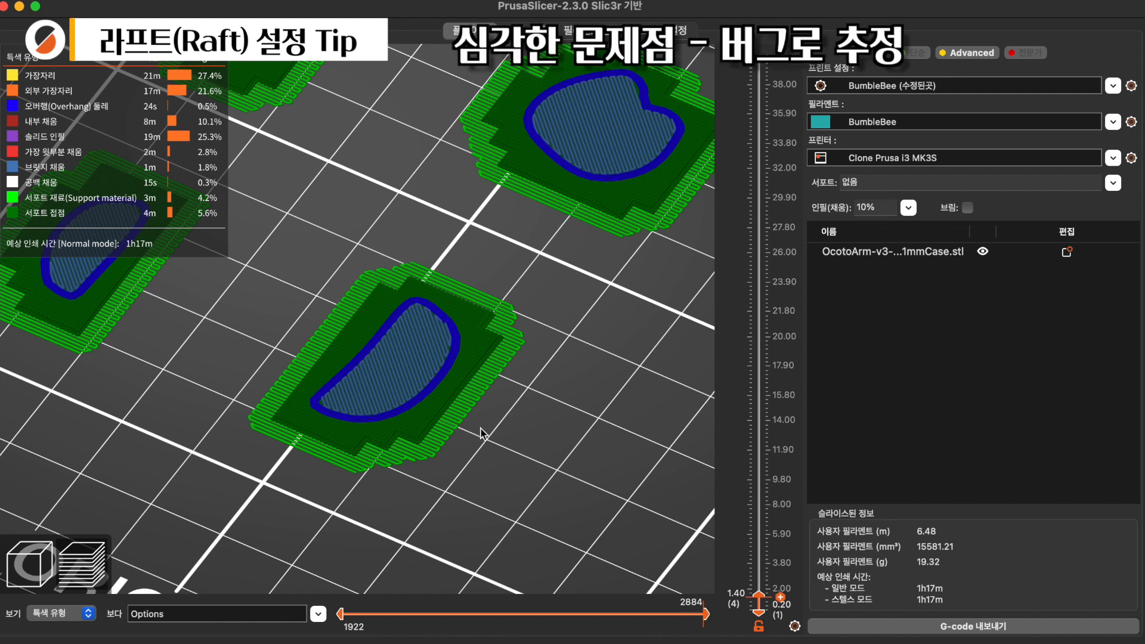
scroll(508, 446, "down", 3)
left_click_drag(509, 443, 511, 438)
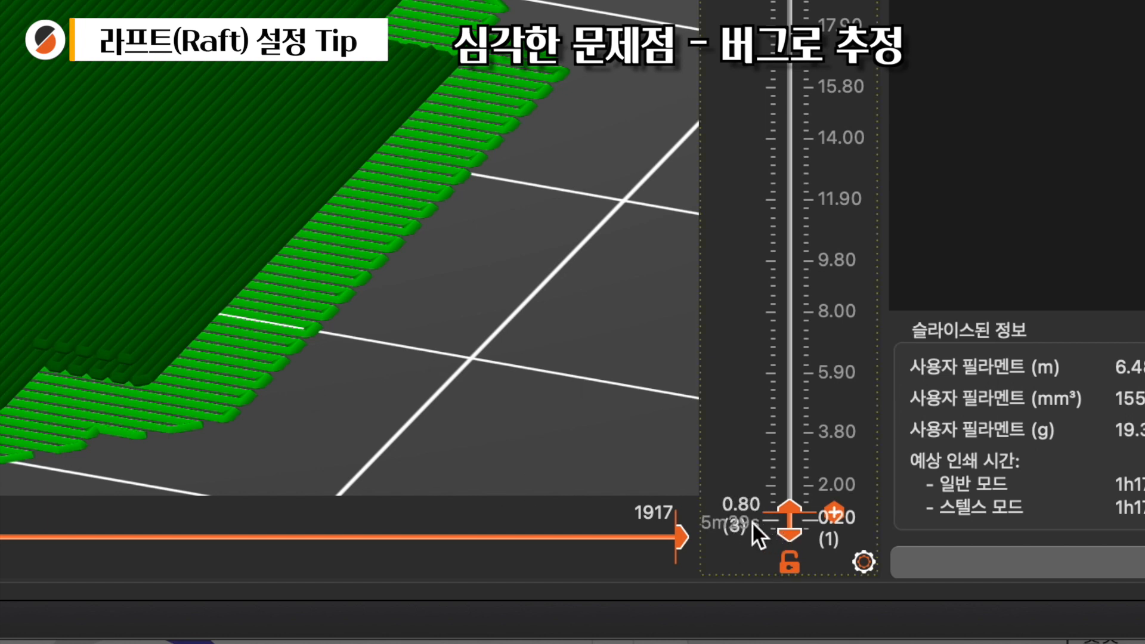
Switch the preview repeatedly between layers 3 and 4 at close range to compare their heights on the layer scale.
scroll(345, 323, "up", 5)
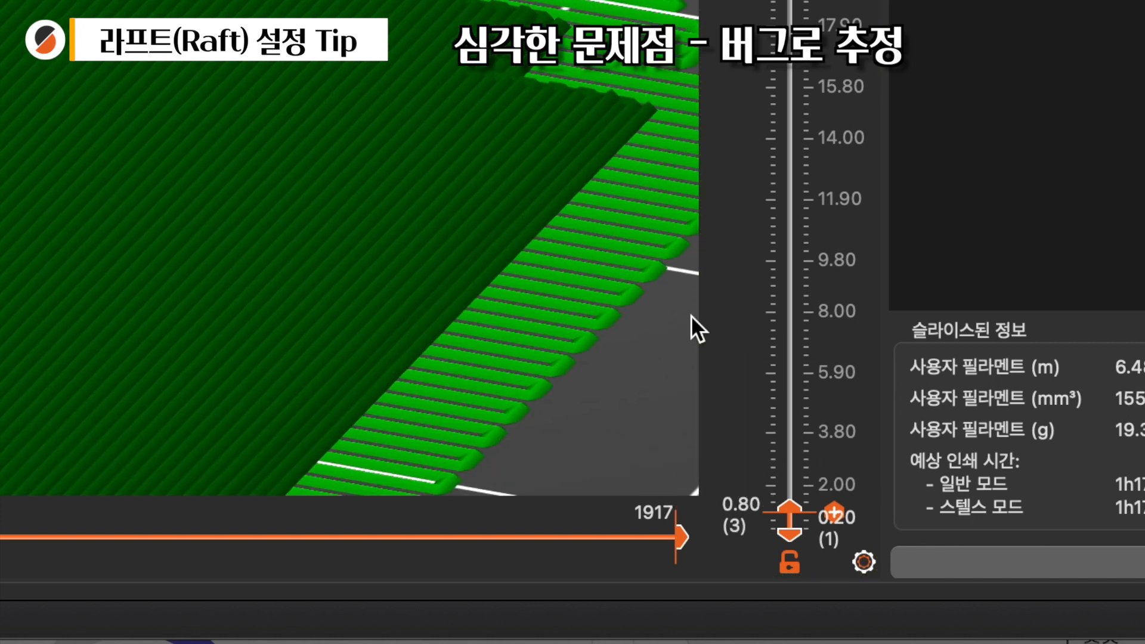
key("Up")
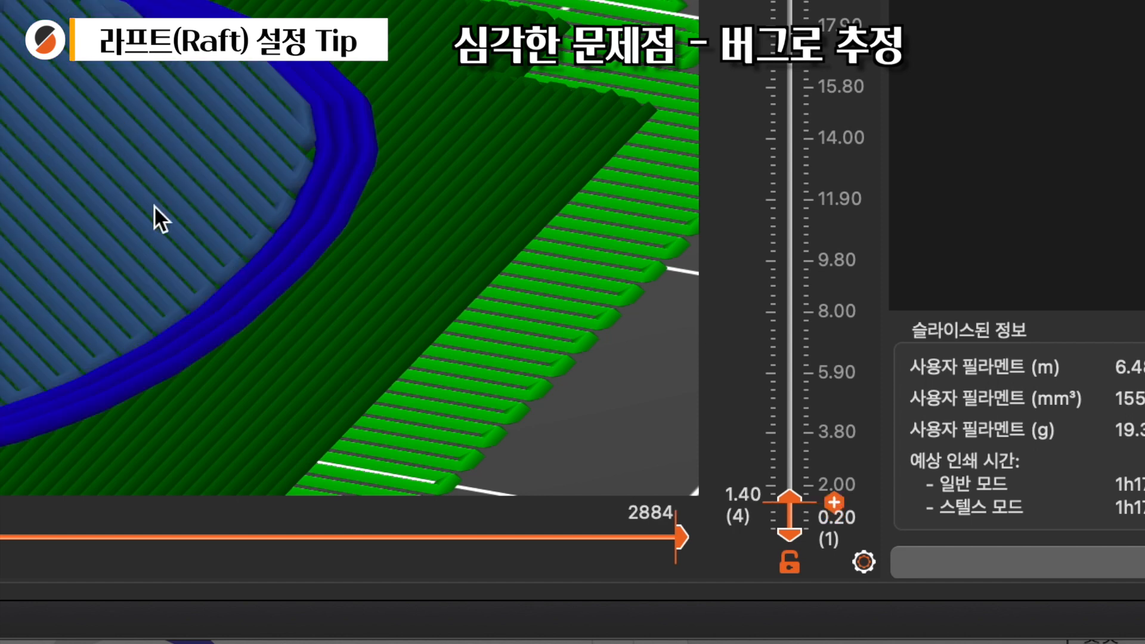
key("Down")
key("Up")
key("Down")
key("Up")
key("Down")
key("Up")
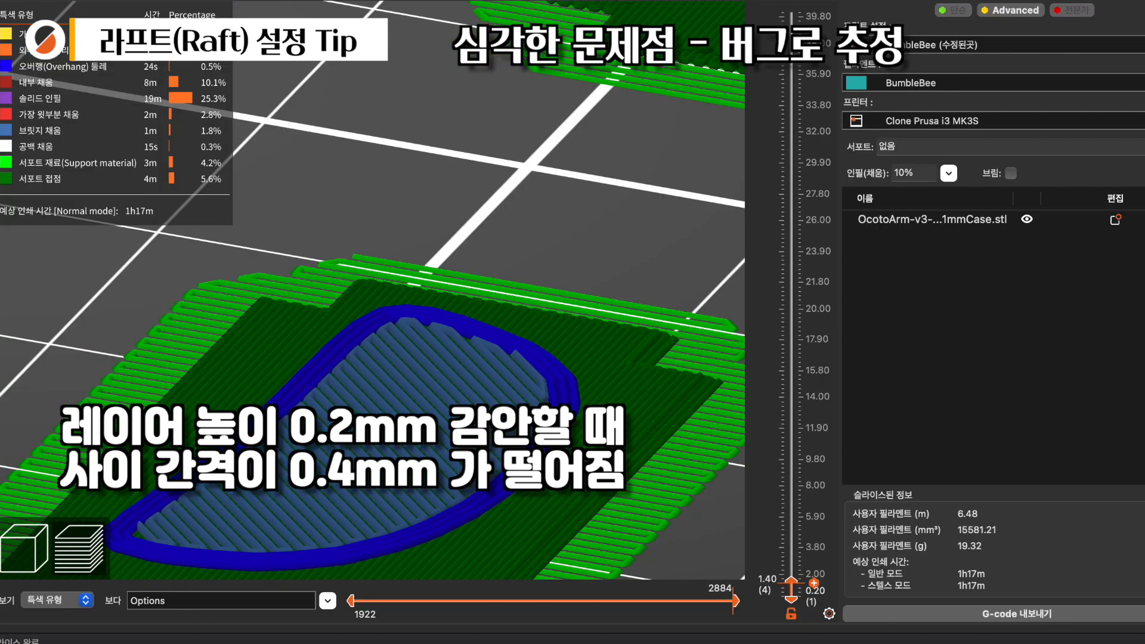
Examine side-on and at close range the vertical spacing between the raft's top layer and the model's first layer.
left_click_drag(611, 264, 617, 240)
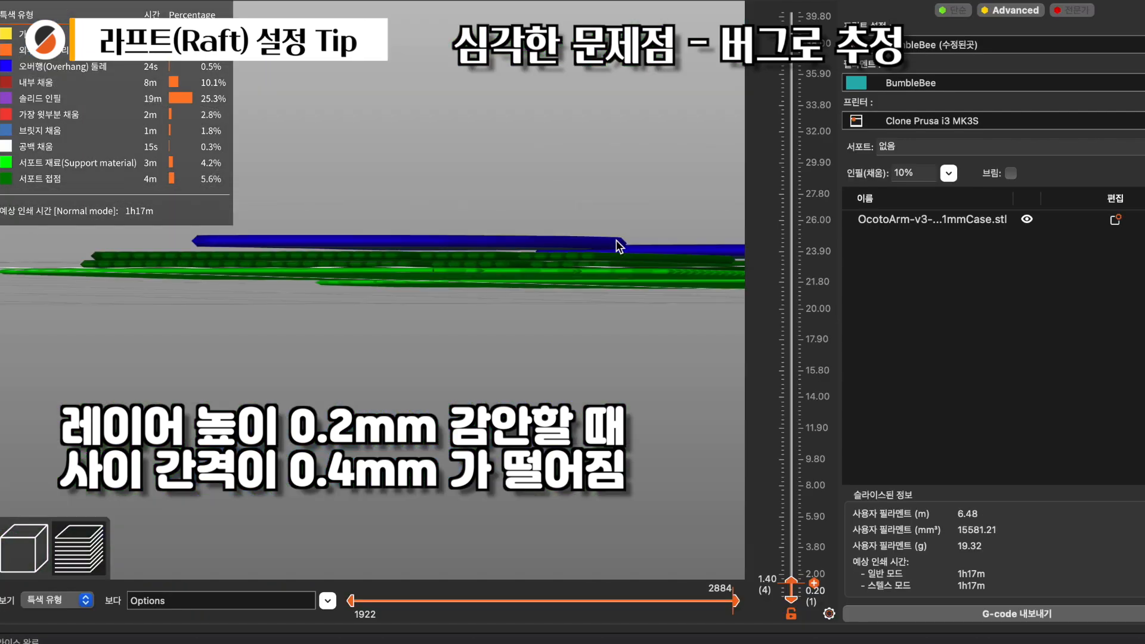
scroll(392, 283, "up", 5)
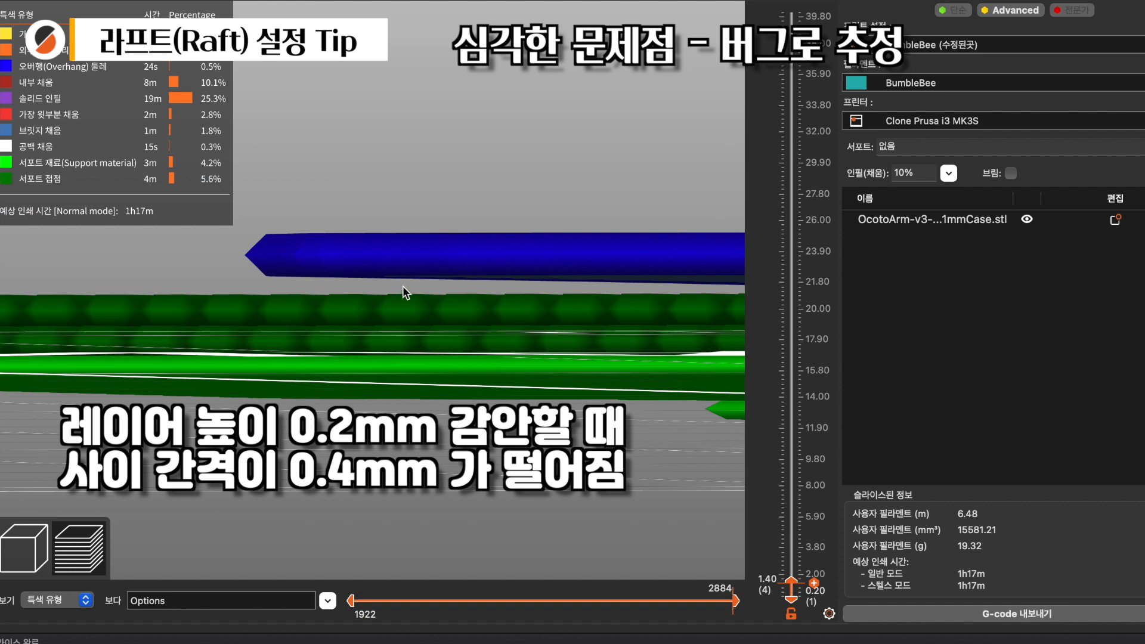
left_click_drag(403, 285, 485, 382)
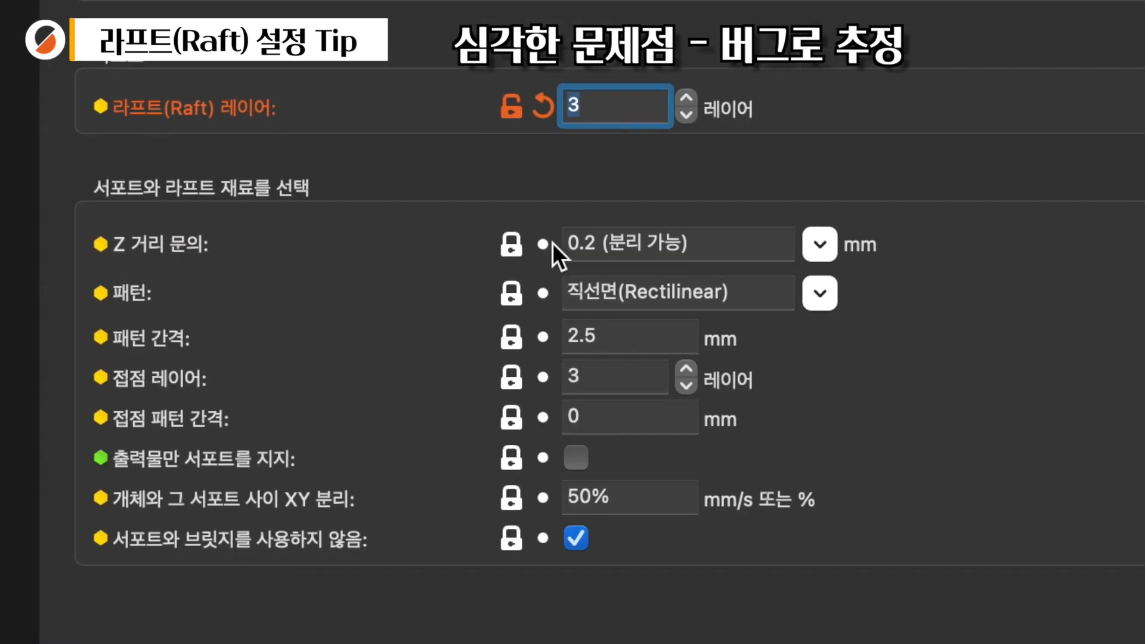
Set the contact Z distance for the supports and raft to 0 (수용성, soluble) in the support material settings.
mouse_move(577, 244)
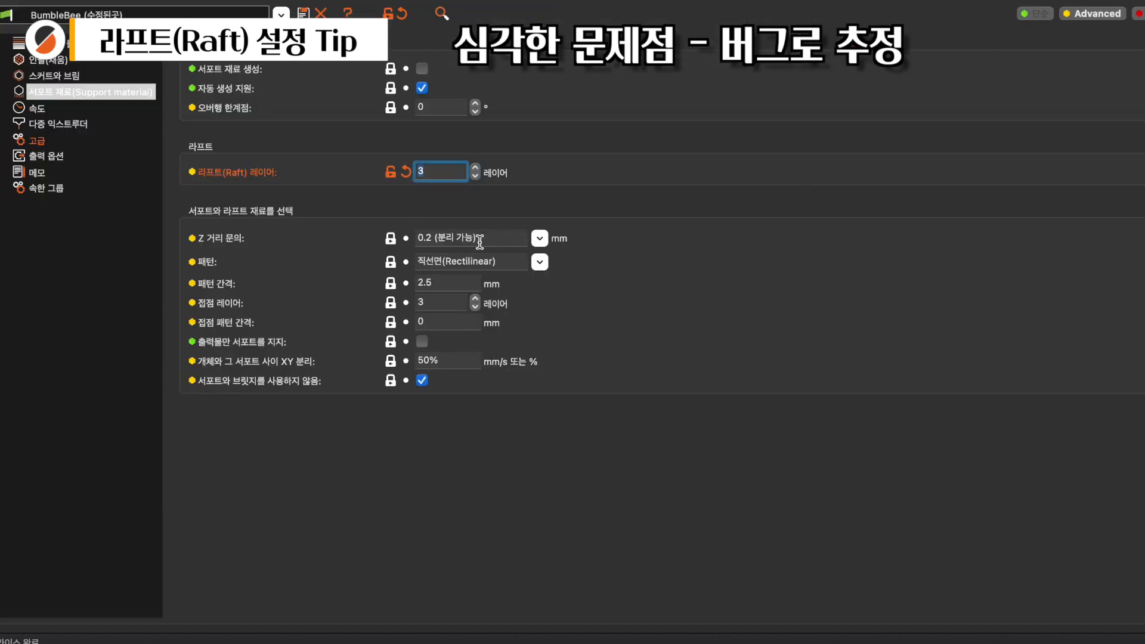
left_click(539, 238)
left_click(457, 260)
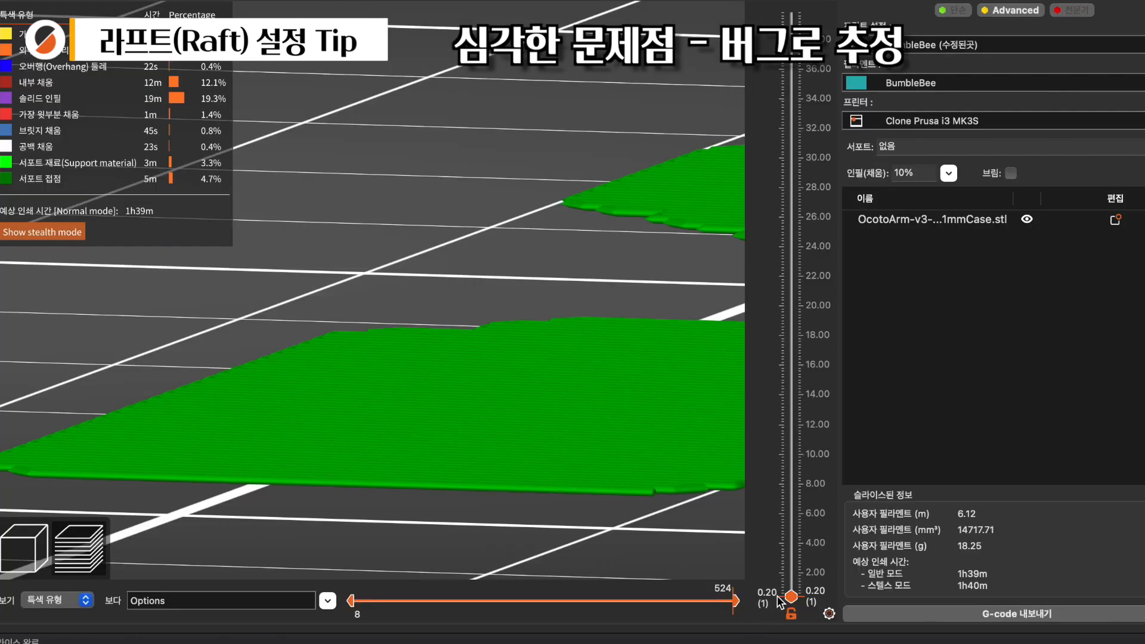
Compare layers 4 and 3 in the sliced preview to check the gap between the raft and the model's first layer.
left_click_drag(782, 601, 786, 587)
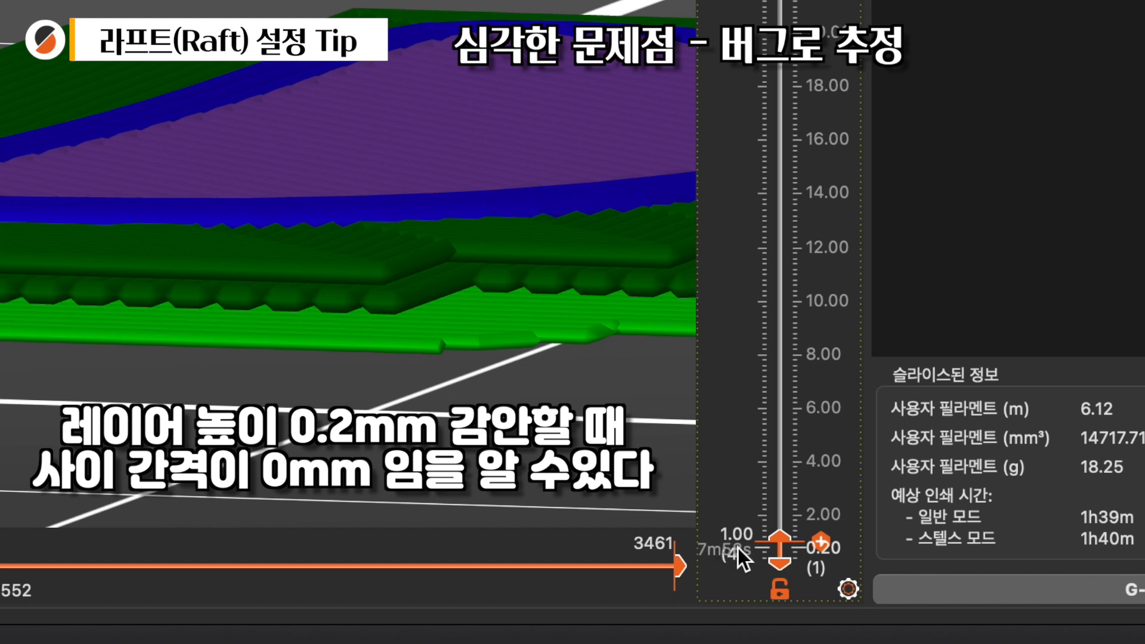
key("Down")
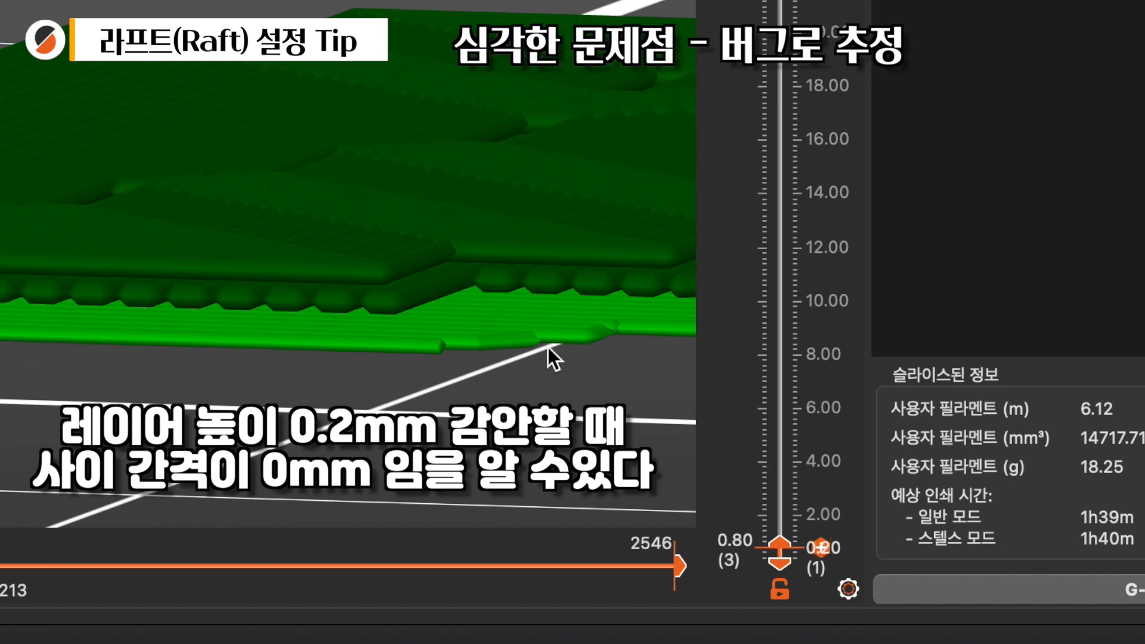
scroll(765, 540, "up", 1)
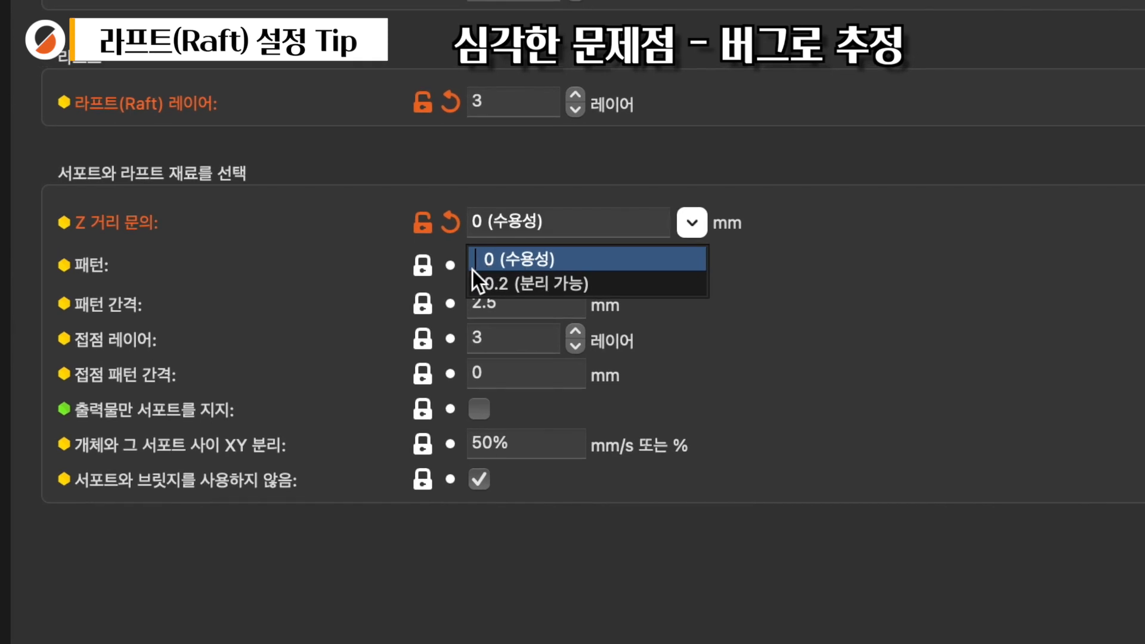
Switch the contact Z distance to the 0.2 (분리 가능, detachable) preset and change its value to 0.01 mm.
left_click(519, 285)
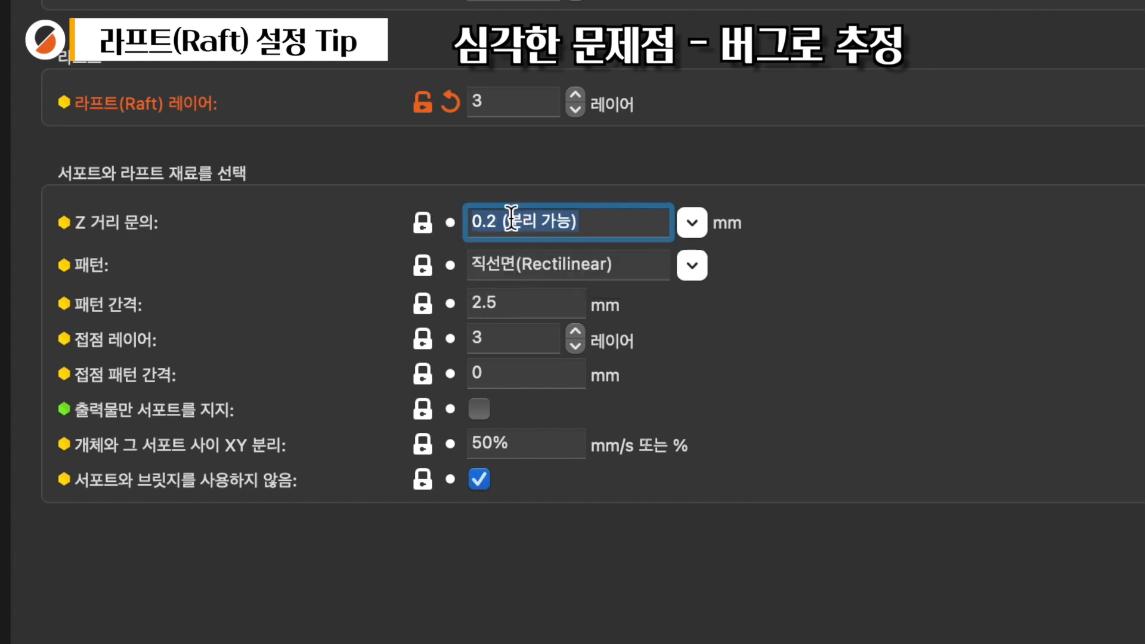
type("0")
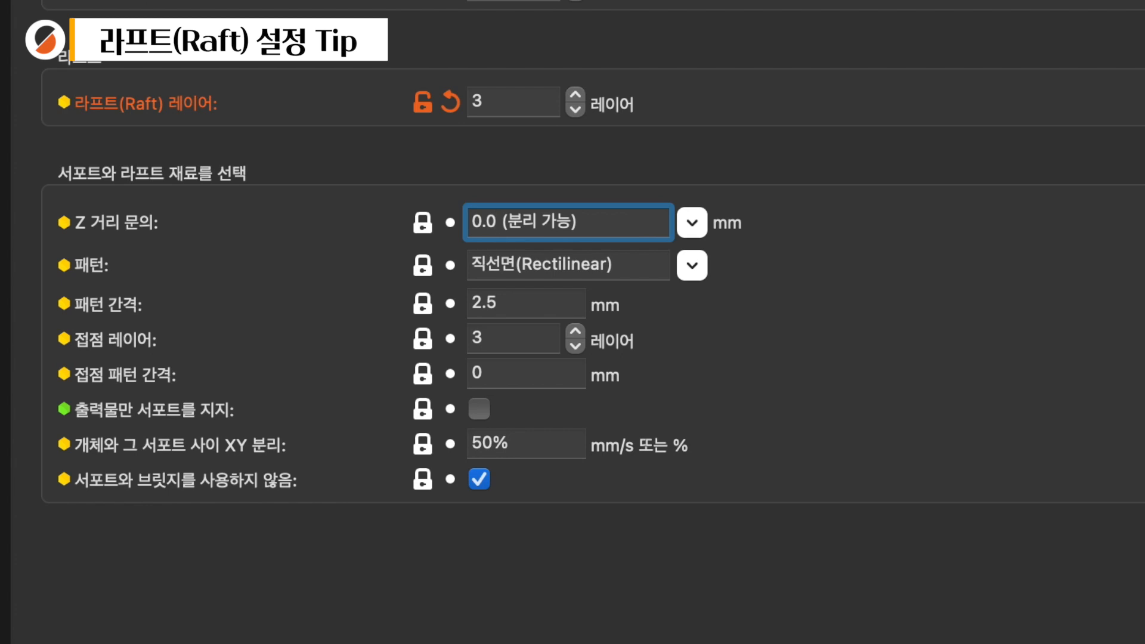
type("1")
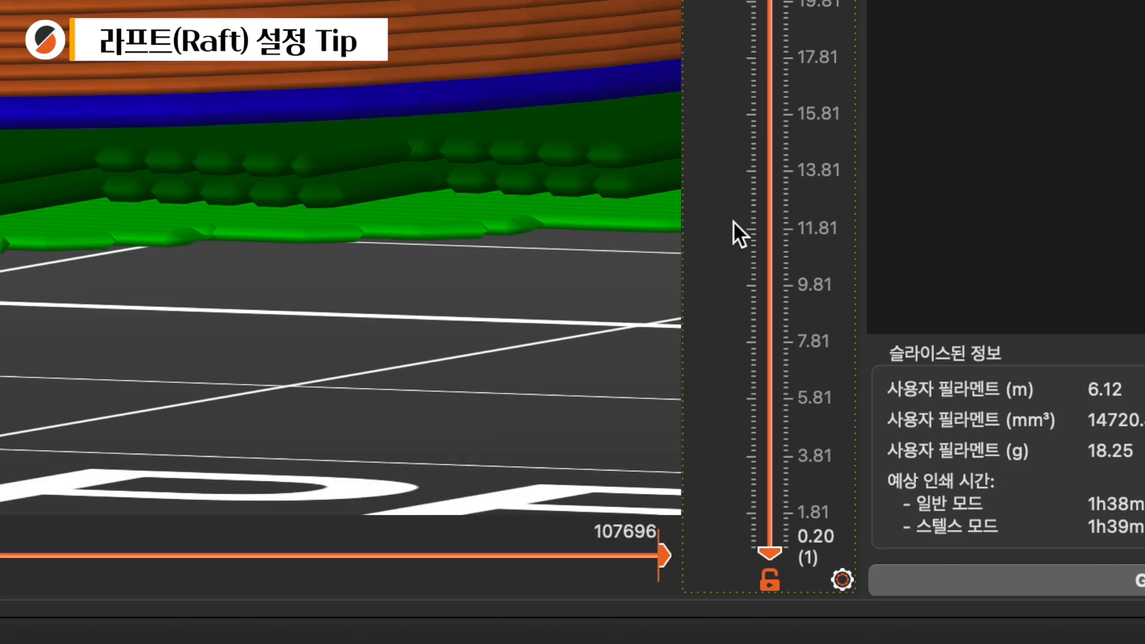
Step the re-sliced preview up from layer 1 to layer 4 to check the raft heights, and return to the support material settings.
left_click_drag(739, 234, 717, 607)
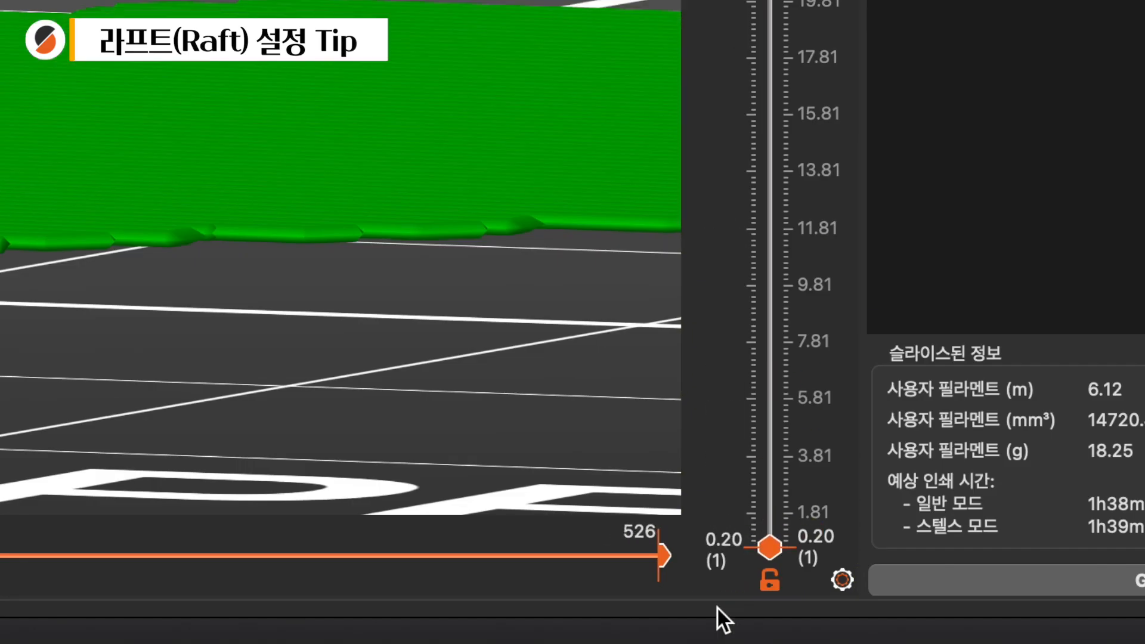
key("Up")
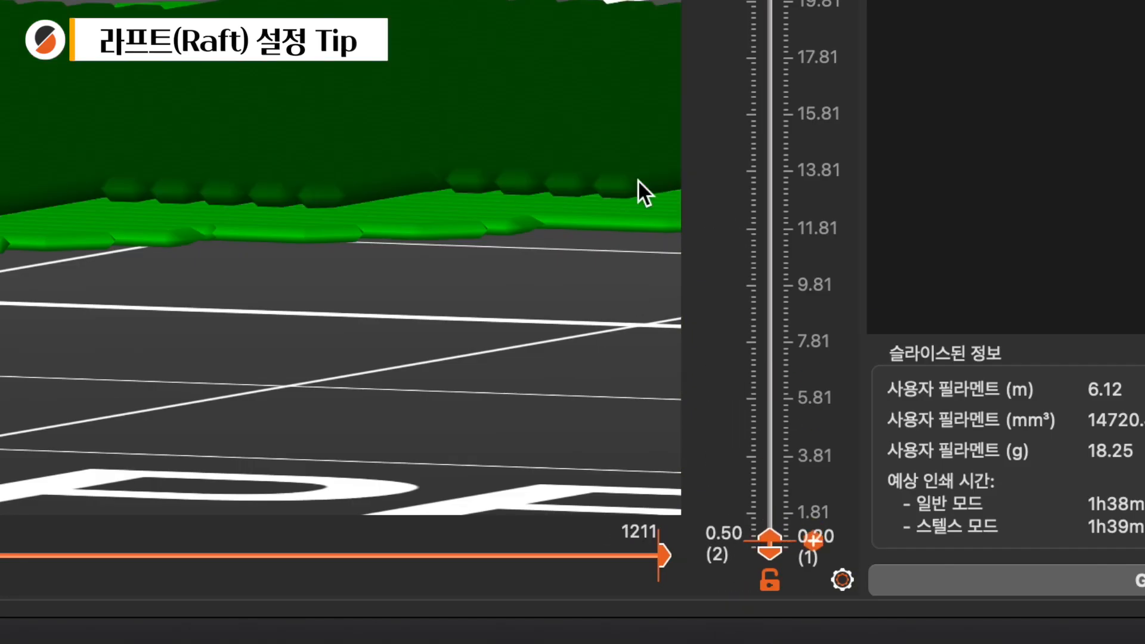
key("Up")
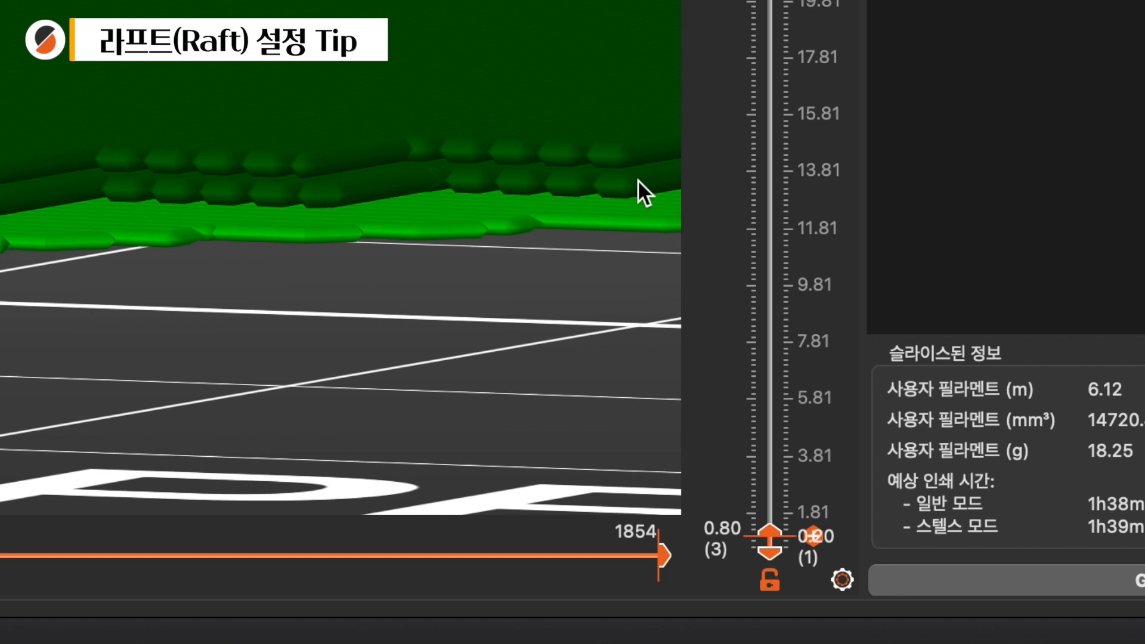
key("Up")
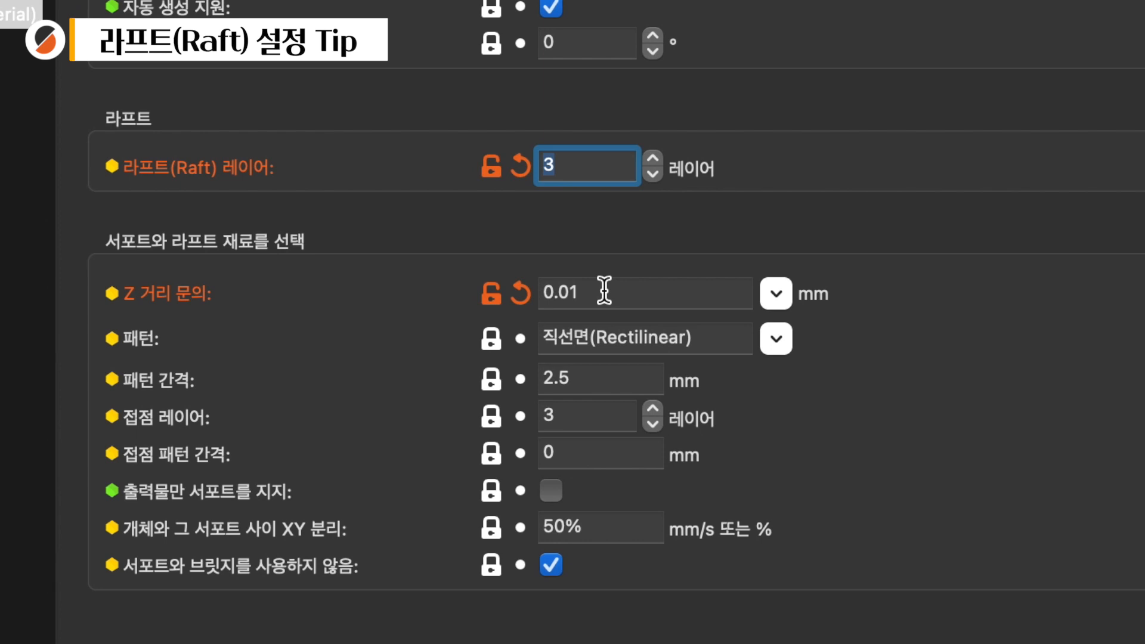
left_click(305, 305)
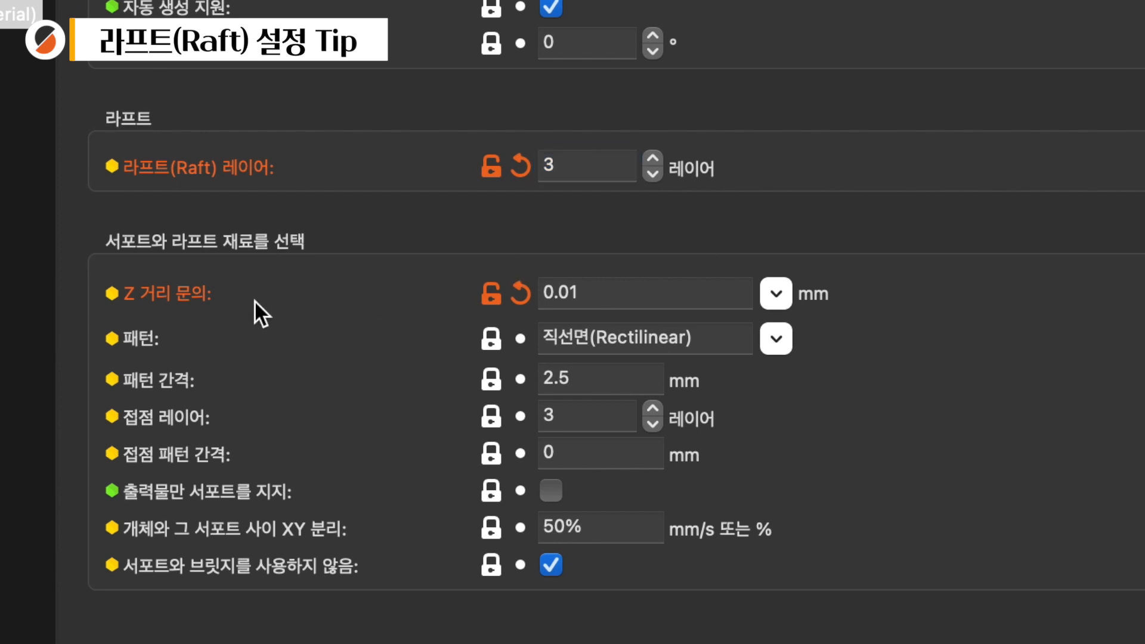